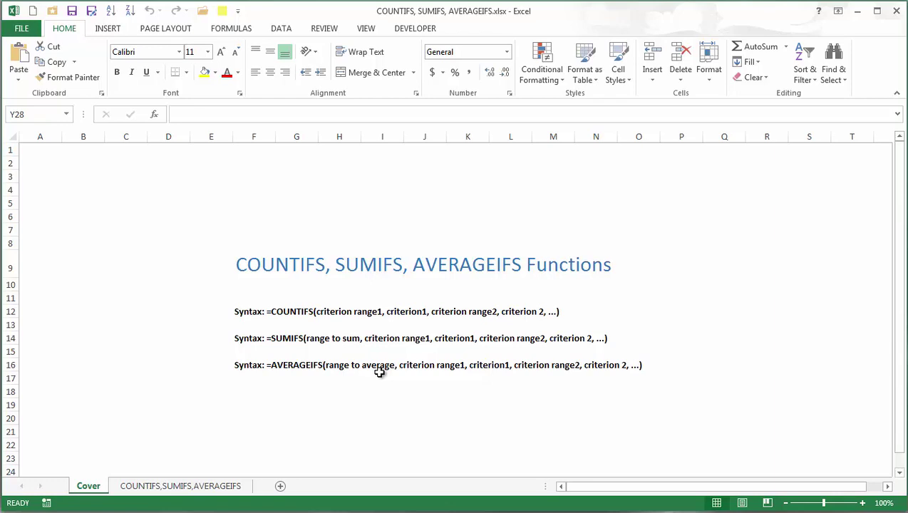
Step: On the COUNTIFS,SUMIFS,AVERAGEIFS sheet, start a COUNTIFS formula in G7 that matches the genders in $B$4:$B$75 to G3
left_click(202, 490)
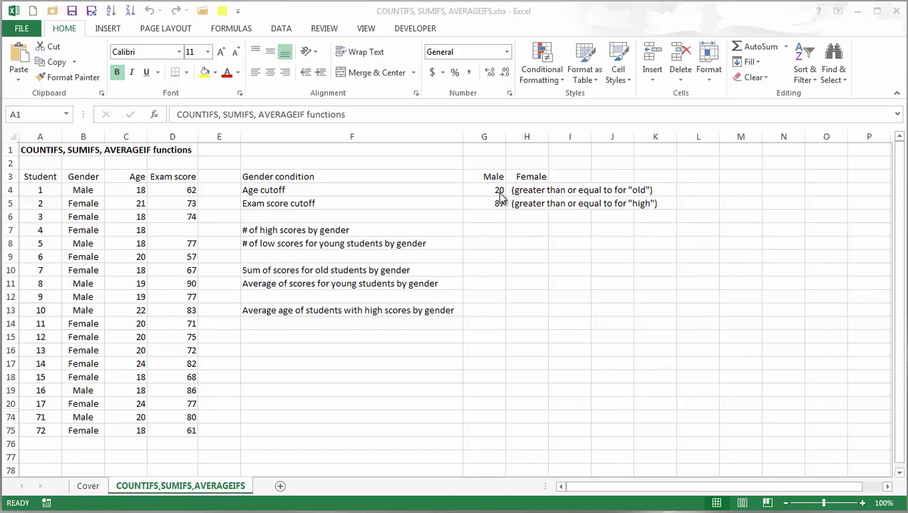
left_click(482, 229)
type("=c")
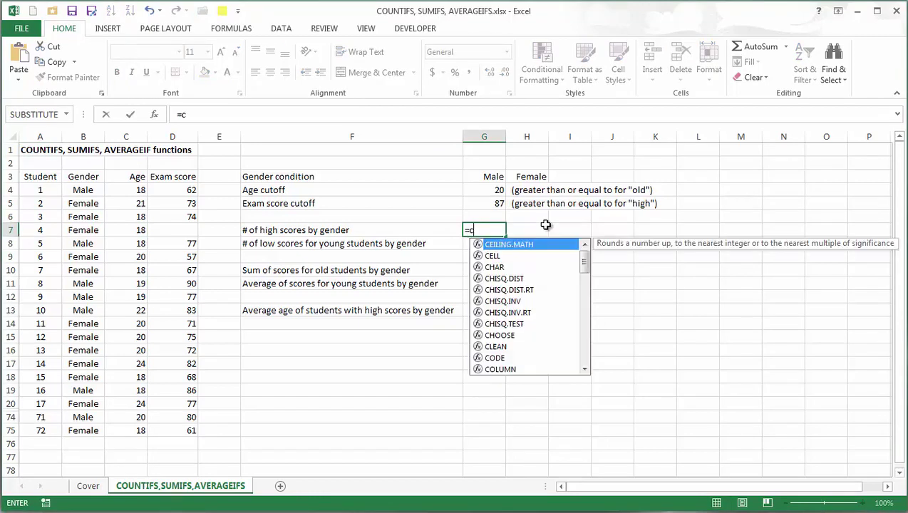
type("ountifs(")
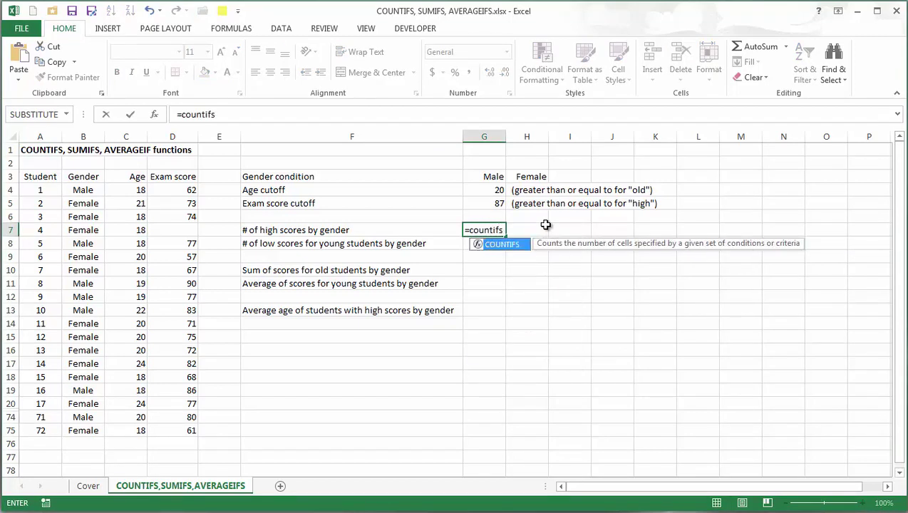
left_click(90, 191)
left_click(83, 431, "shift")
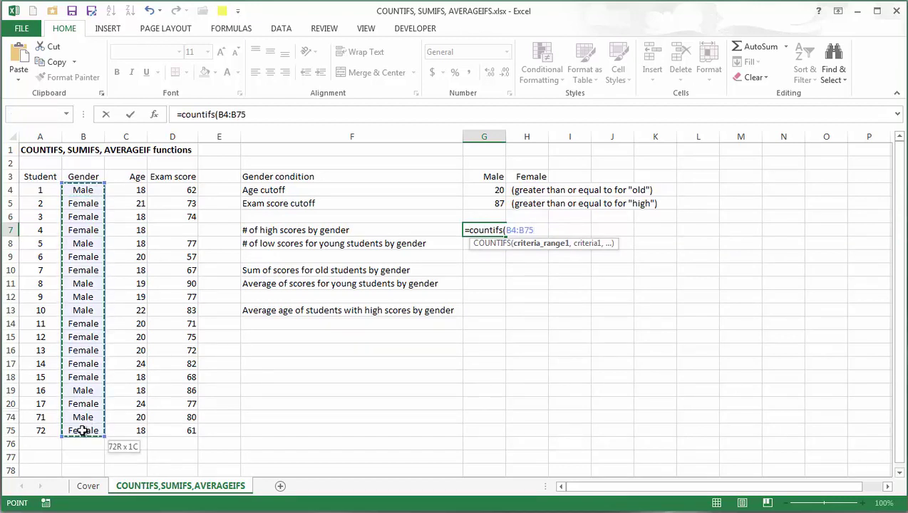
key("F4")
type(",")
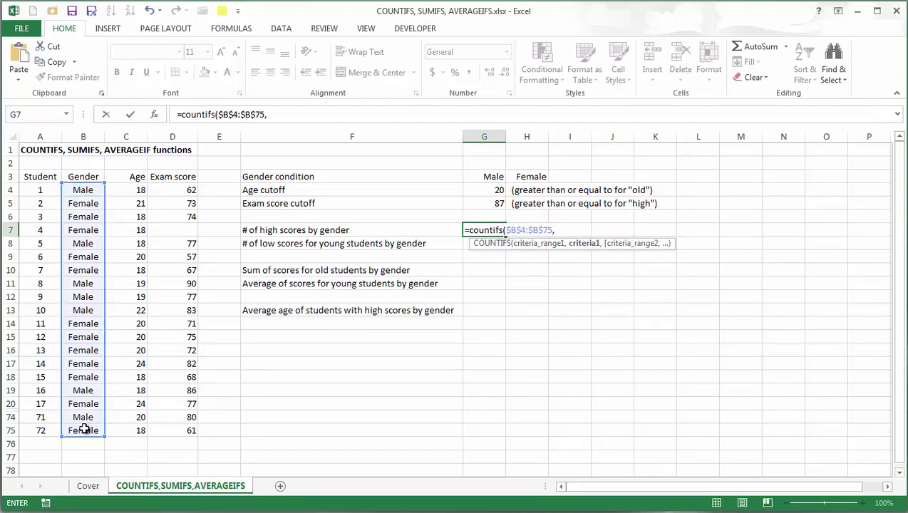
left_click(481, 176)
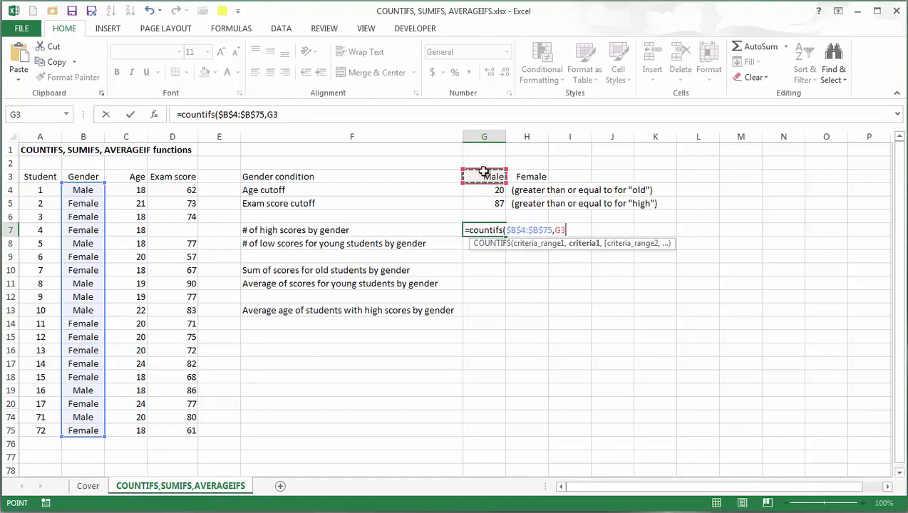
type(",")
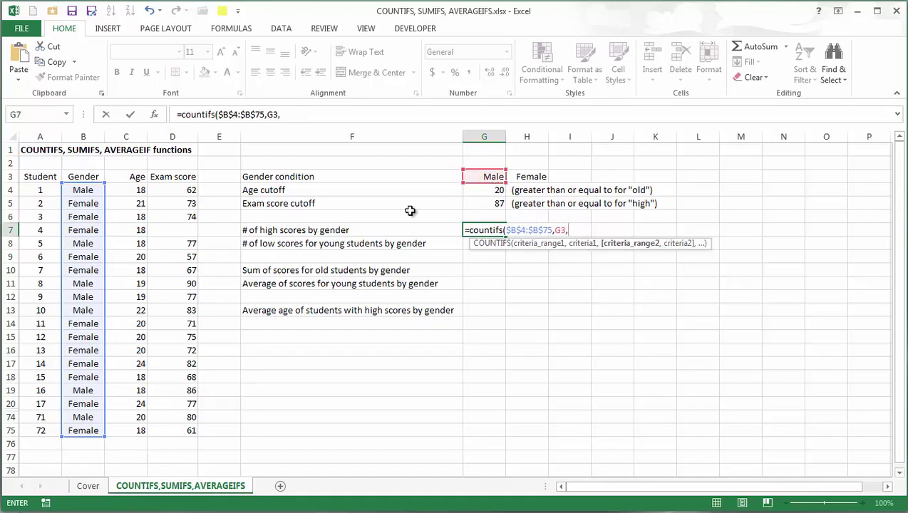
Step: Complete the G7 formula with the criterion $D$4:$D$75,">="&$G$5 for exam scores, and copy it to H7
left_click(189, 189)
left_click(185, 428, "shift")
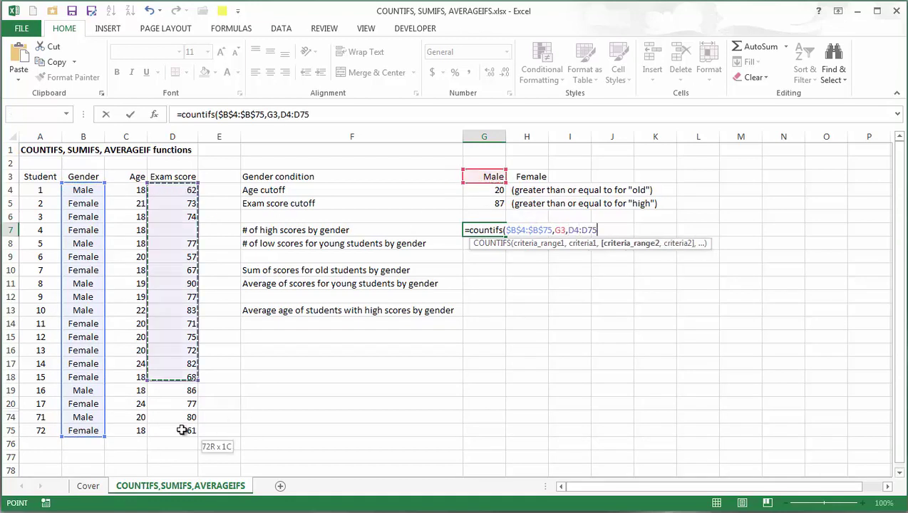
key("F4")
type(",\">")
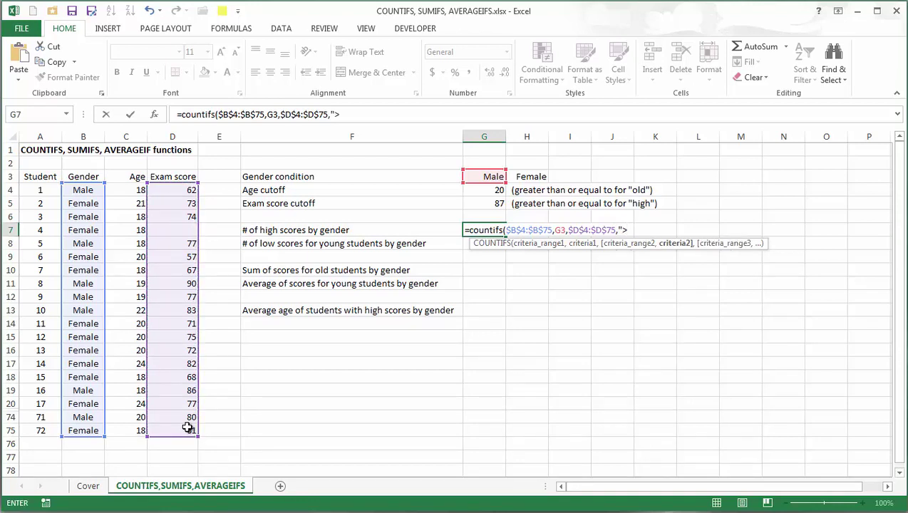
type("=\"&")
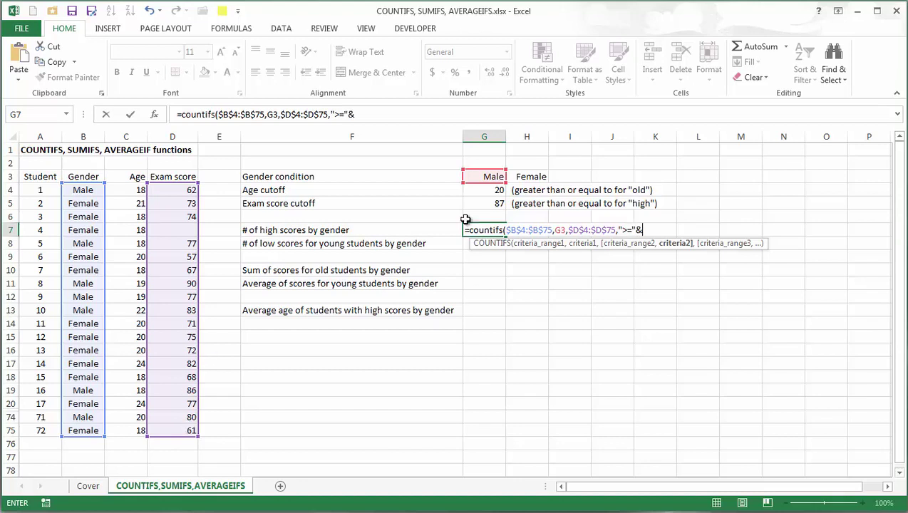
left_click(482, 203)
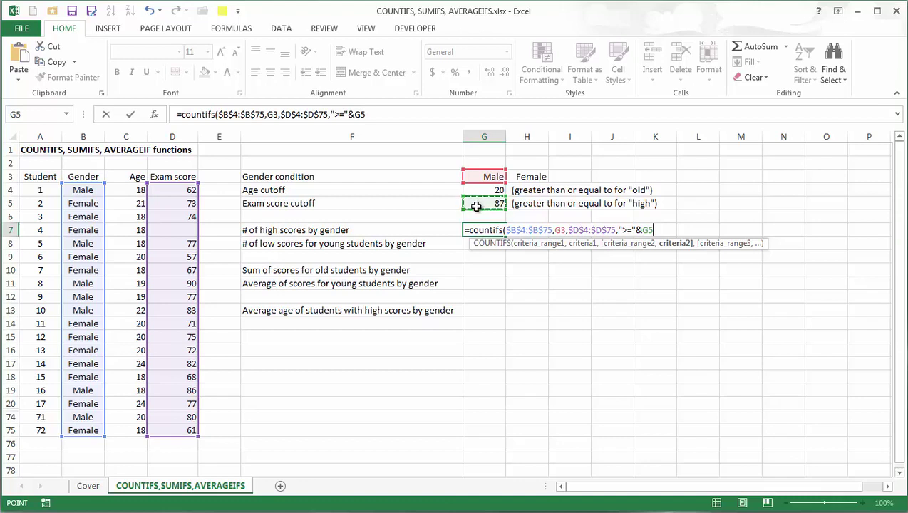
key("F4")
type(")")
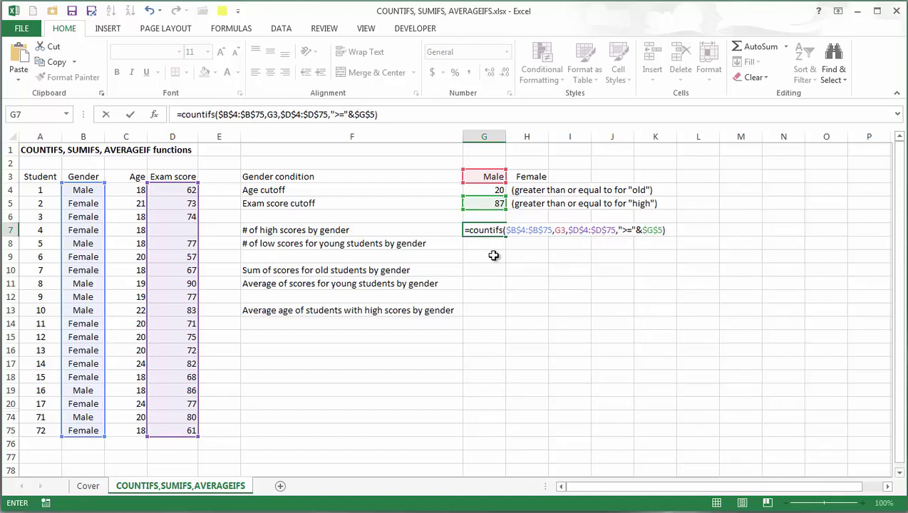
key("Return")
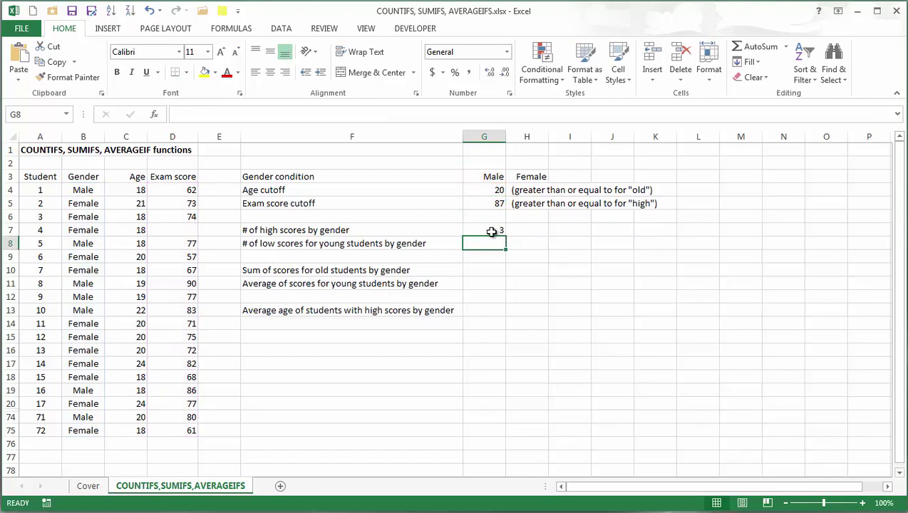
left_click(499, 230)
left_click_drag(505, 236, 558, 265)
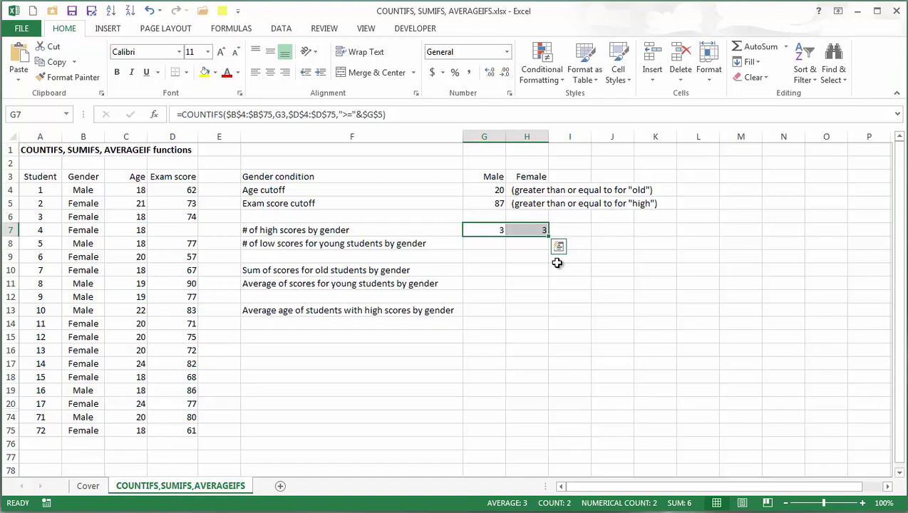
Step: Start a COUNTIFS formula in G8 with the gender range $B$4:$B$75 and criterion G3
left_click(490, 242)
type("=")
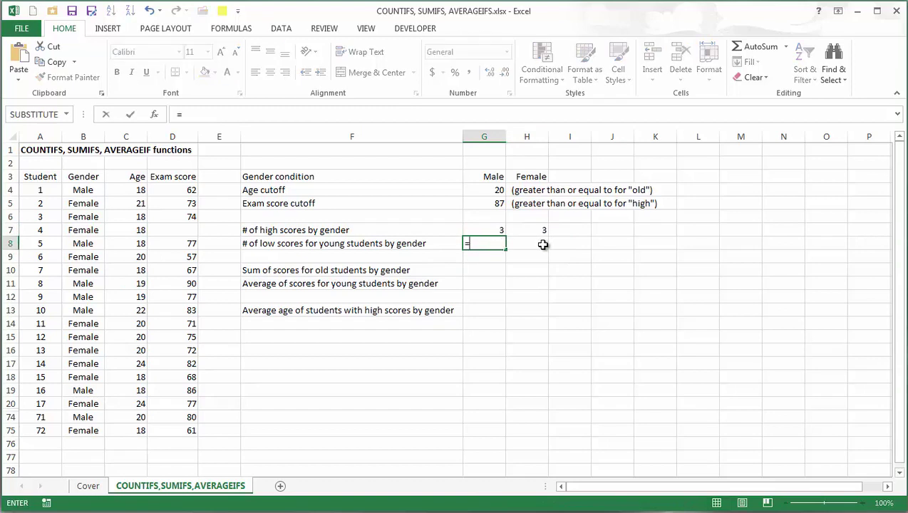
type("countifs(")
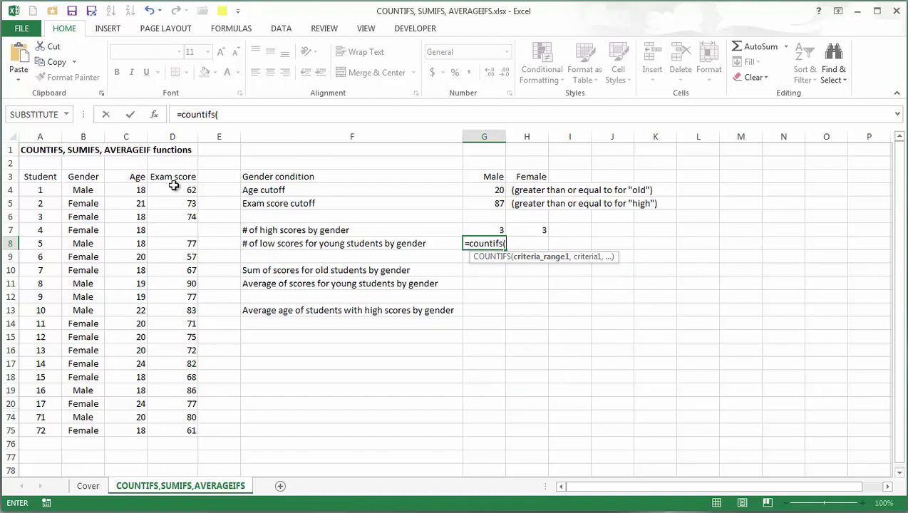
left_click(82, 190)
left_click(75, 430, "shift")
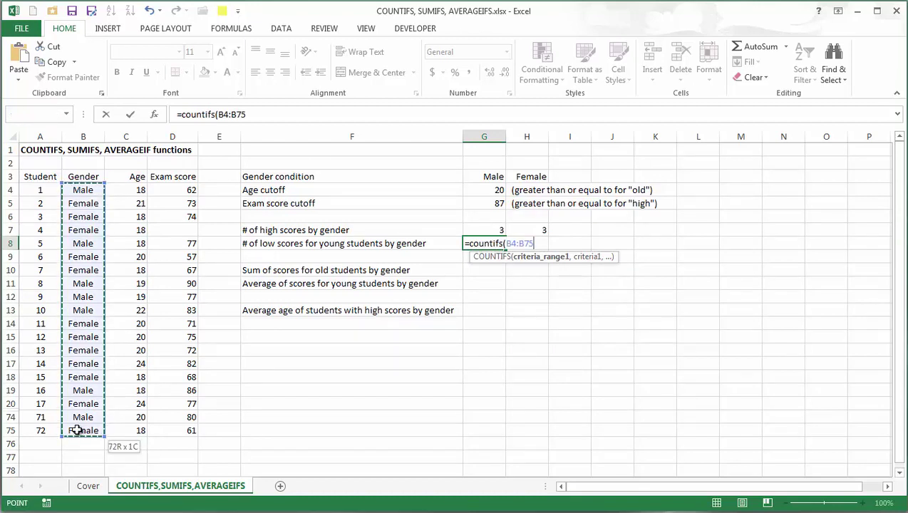
key("F4")
type(",")
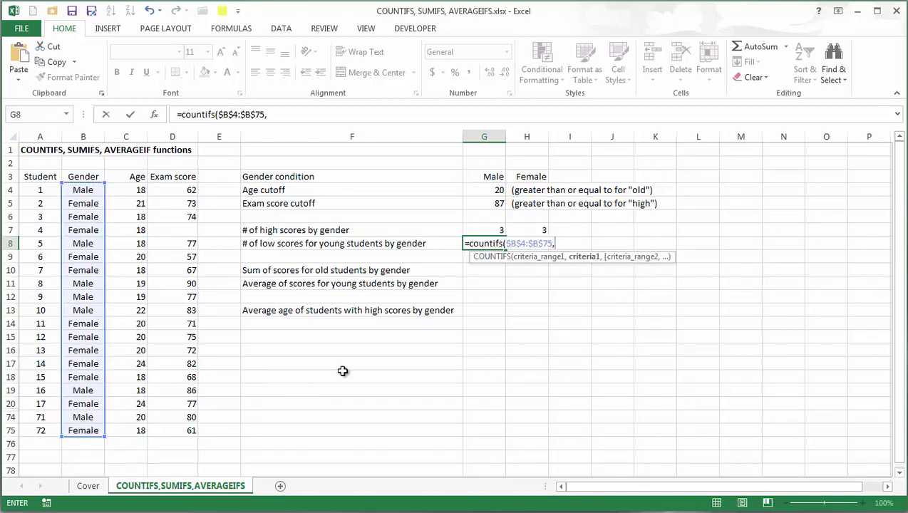
left_click(479, 177)
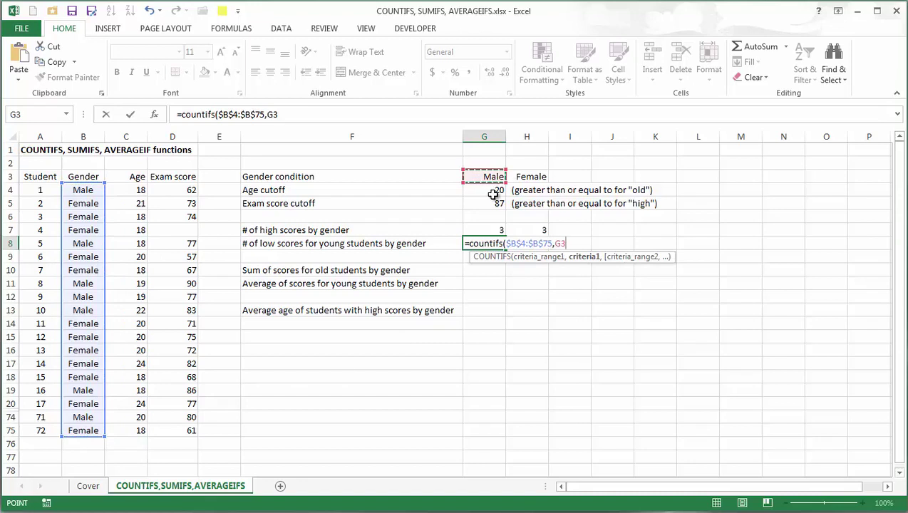
type(",")
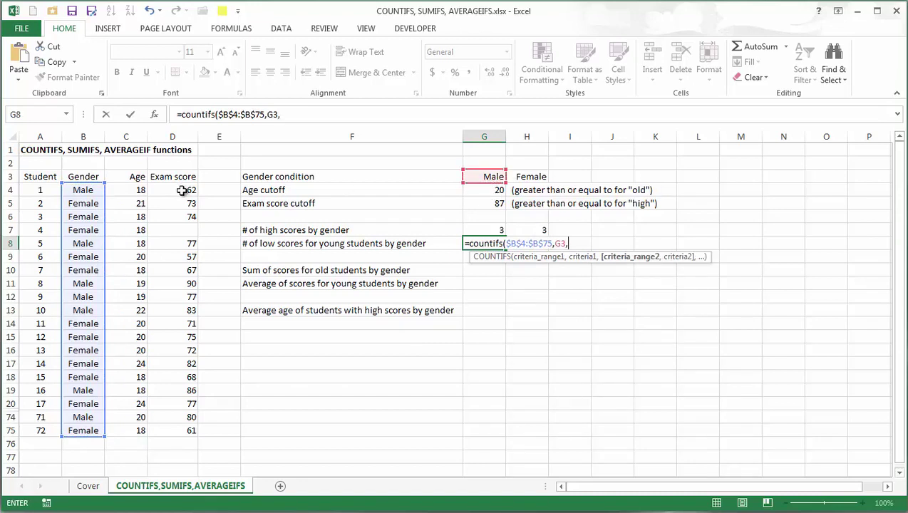
Step: Add the age range $C$4:$C$75 with the criterion "<"&G4 to the G8 formula
left_click(141, 190)
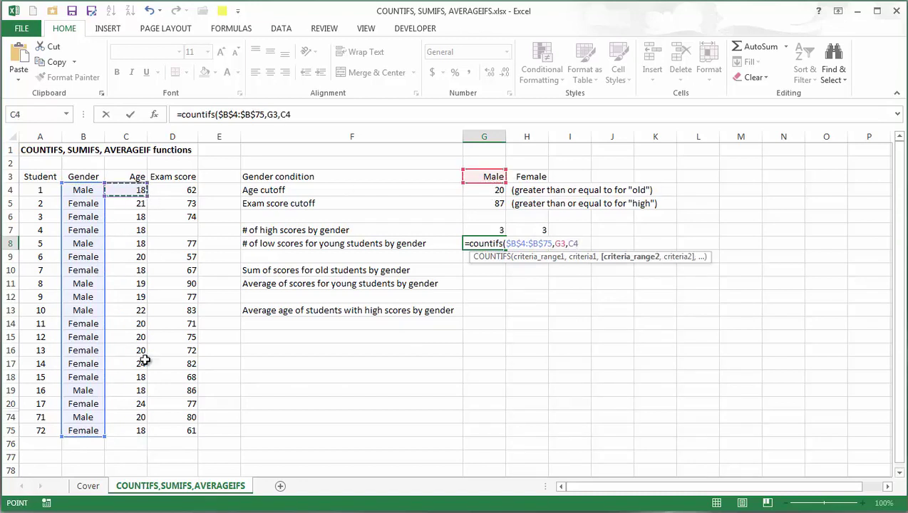
left_click(130, 435, "shift")
key("F4")
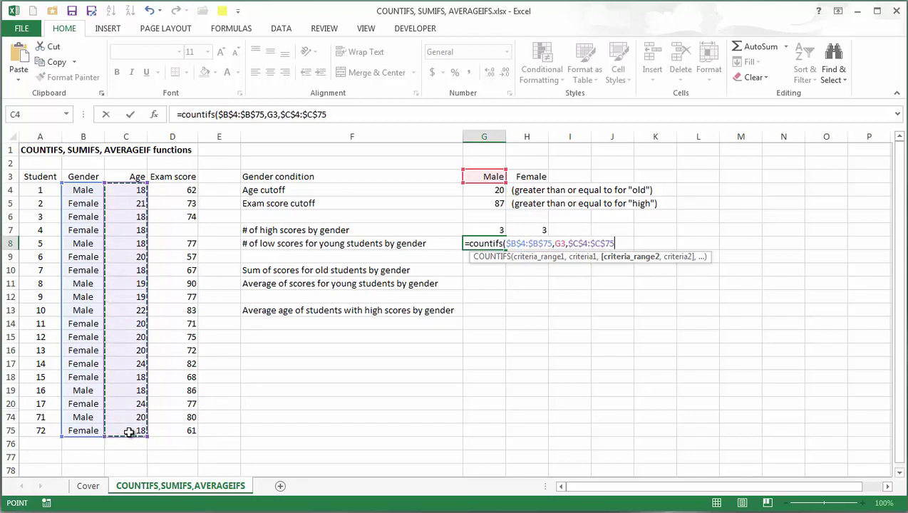
type(",\"<\"&")
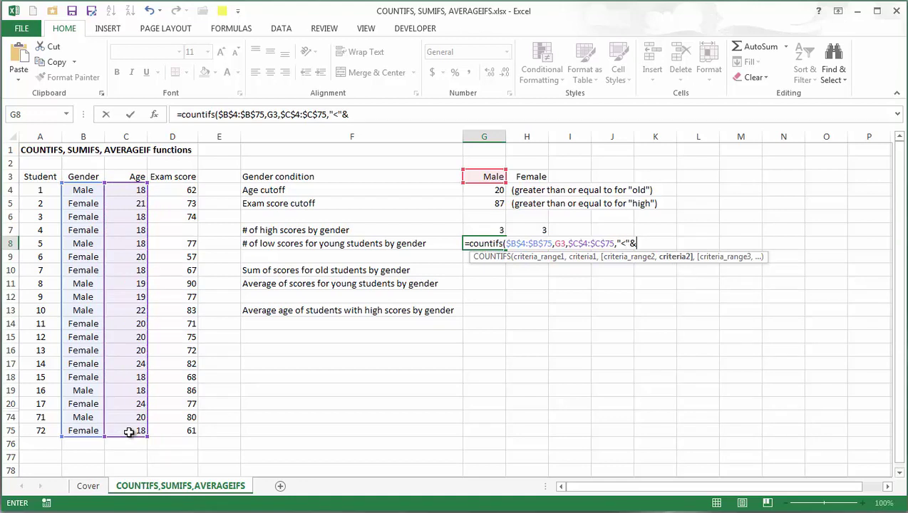
left_click(482, 190)
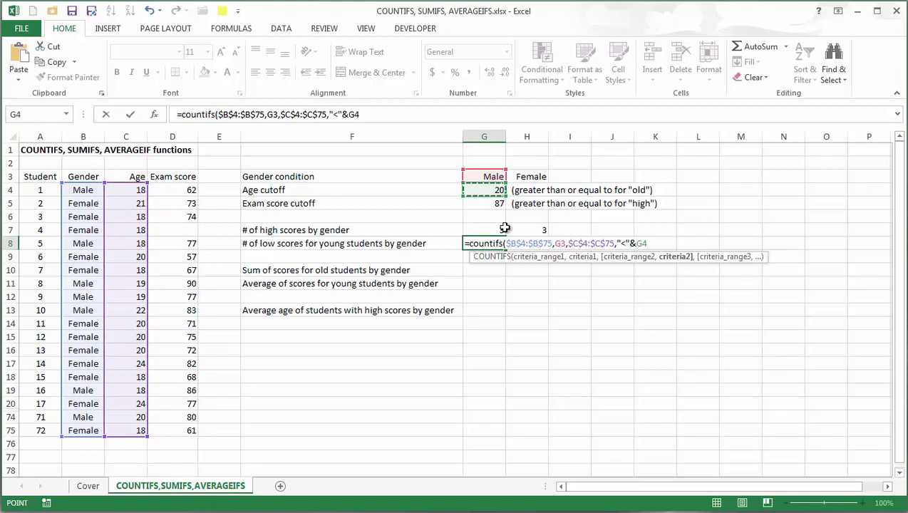
type(",")
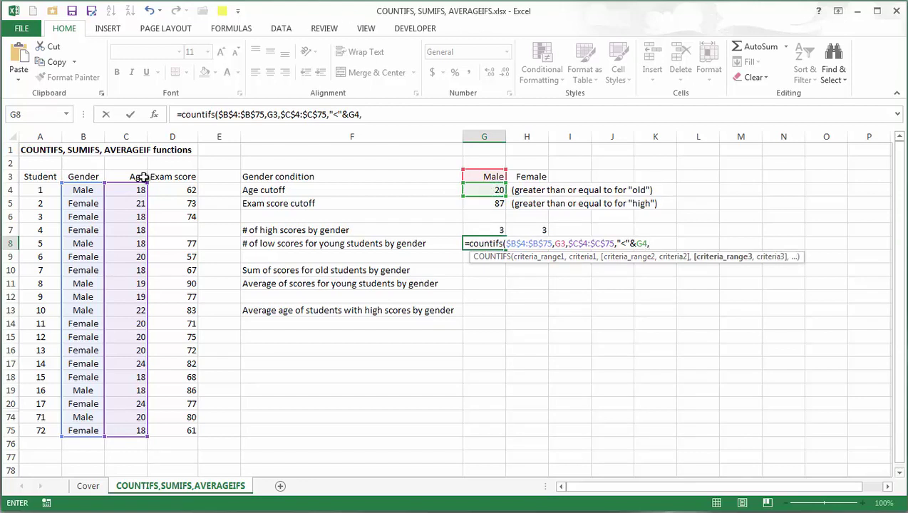
Step: Add the exam score range $D$4:$D$75 with the criterion "<"&$G$5 to the G8 formula
left_click(187, 188)
left_click(180, 432, "shift")
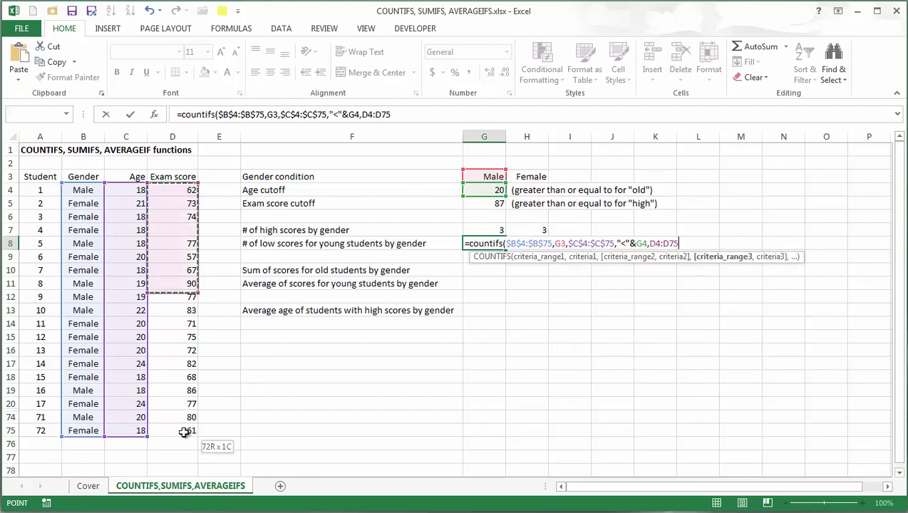
key("F4")
type(",\"<\"&")
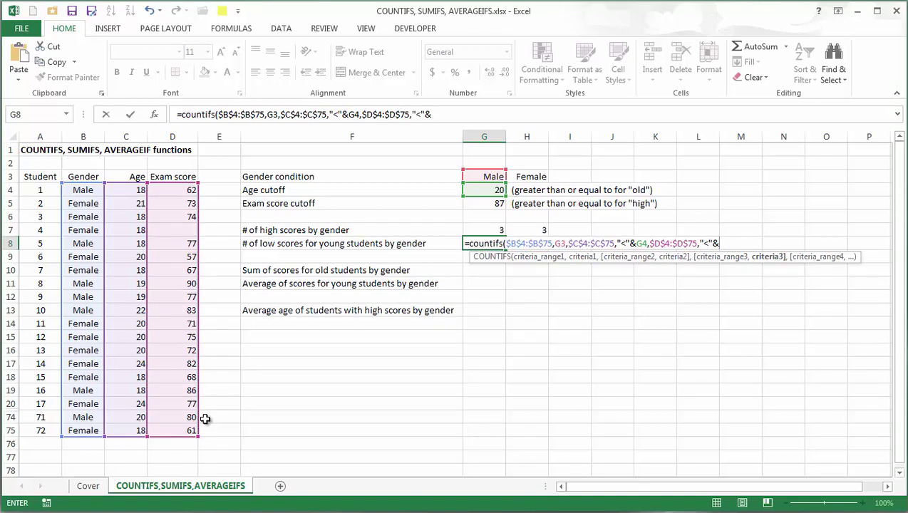
left_click(495, 205)
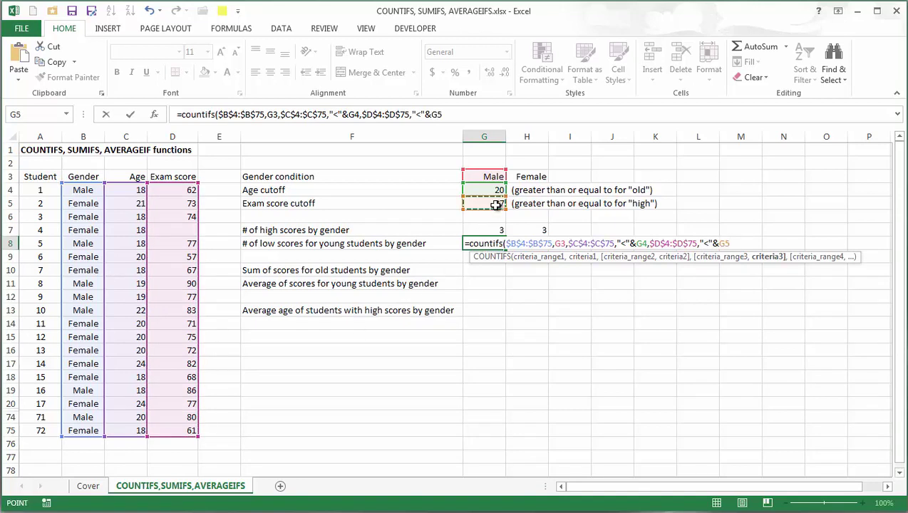
key("F5")
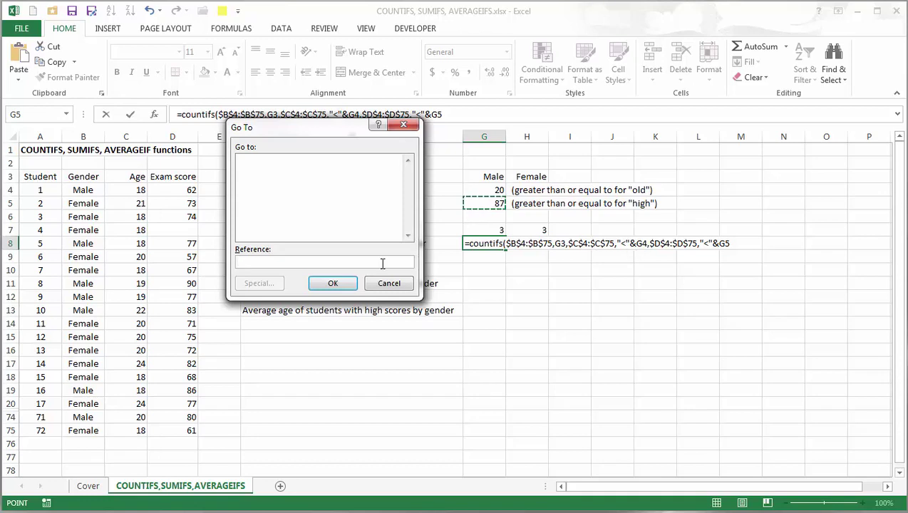
left_click(400, 289)
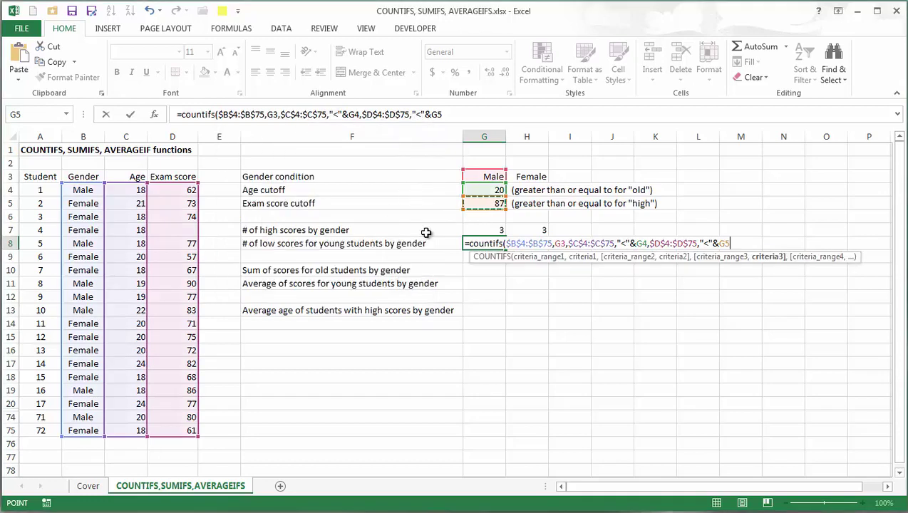
key("F4")
Step: Make the age cutoff reference absolute as $G$4, then close and enter the G8 formula
left_click(649, 244)
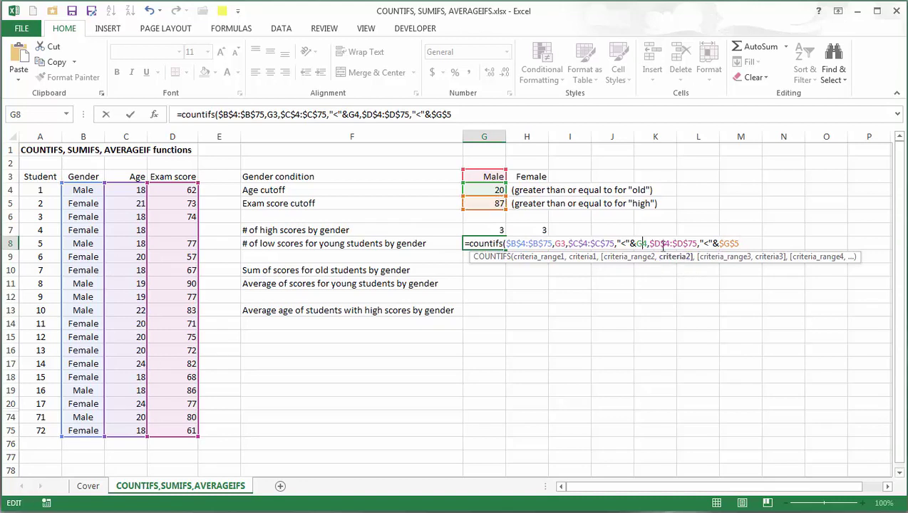
key("F4")
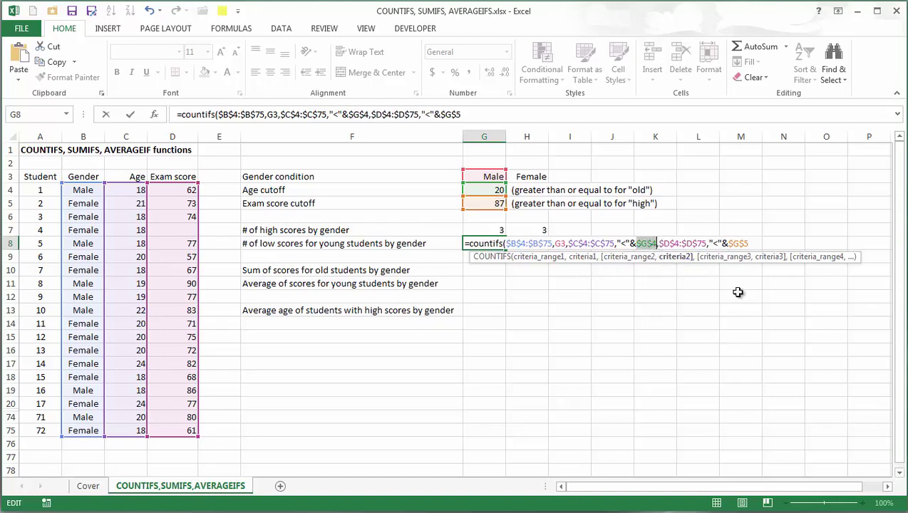
left_click(763, 245)
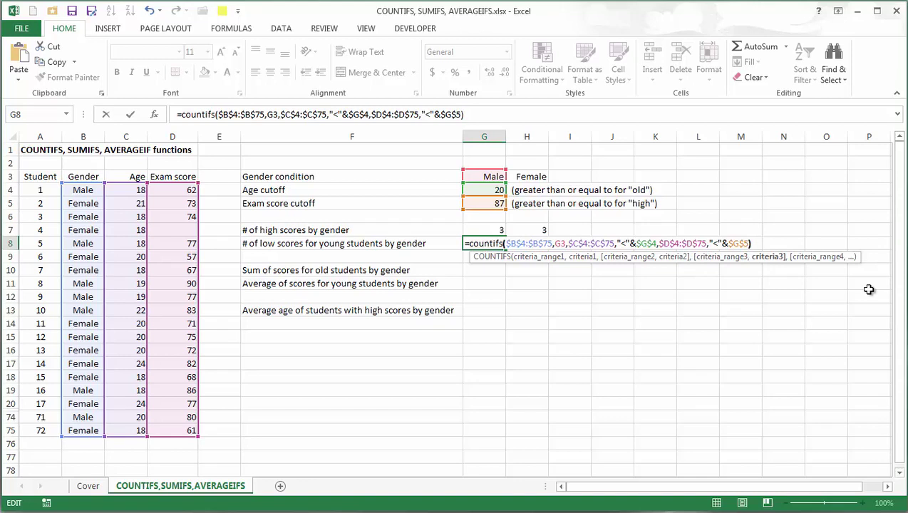
key("Return")
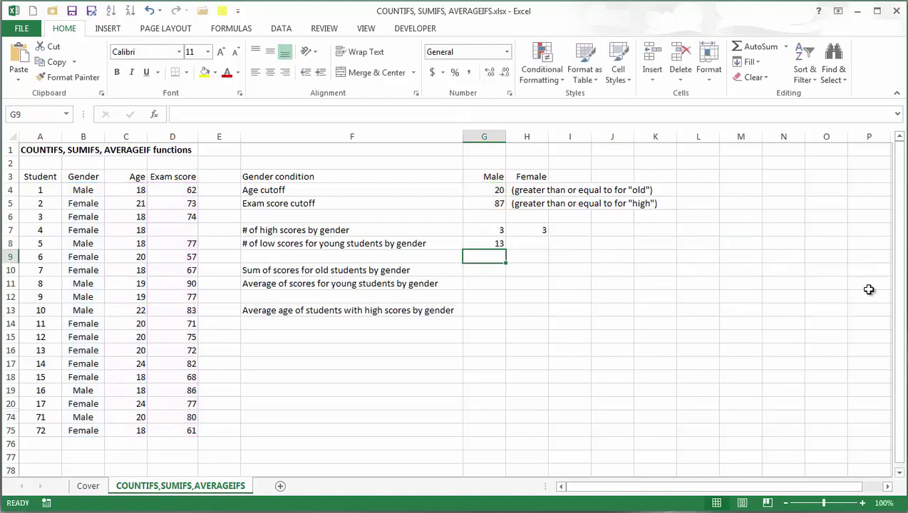
Step: Copy the G8 formula across to H8 to count young, low-scoring female students
left_click(497, 243)
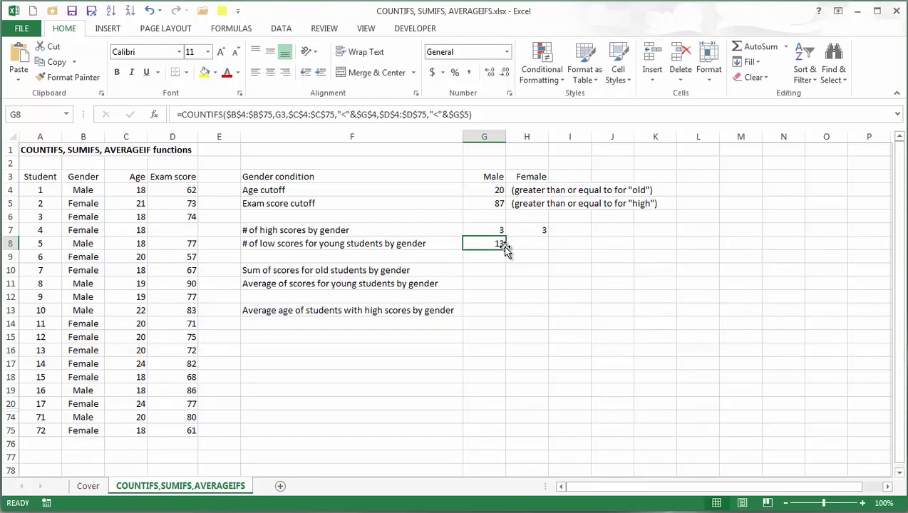
left_click_drag(506, 249, 547, 246)
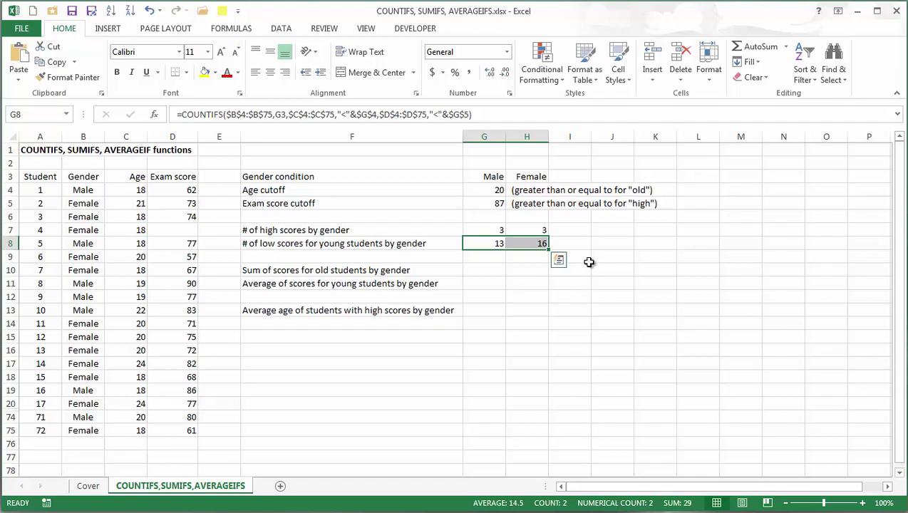
Step: Start a SUMIFS formula in G10 with the exam scores $D$4:$D$75 as the sum range
left_click(475, 273)
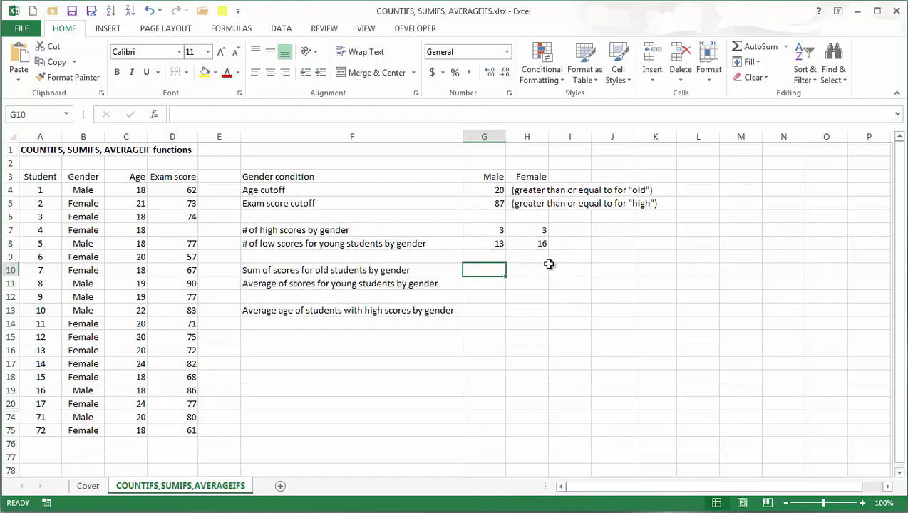
type("=su")
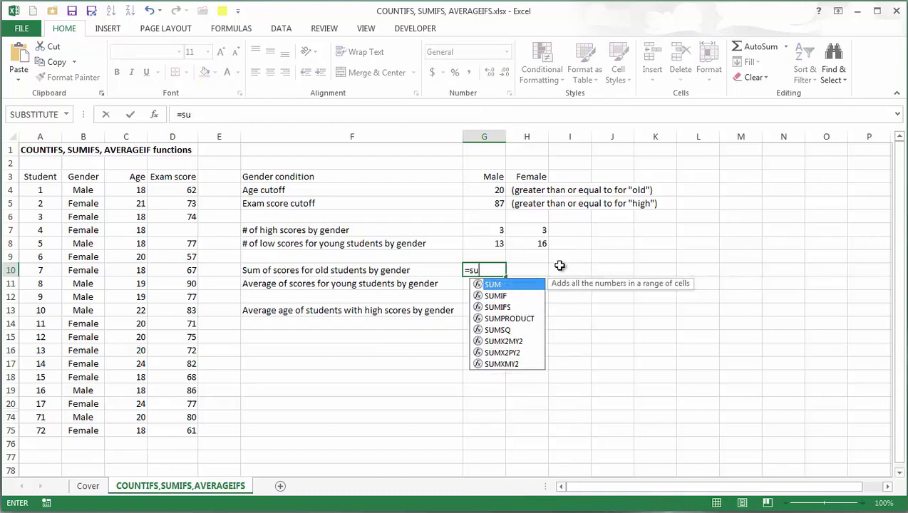
type("mifs(")
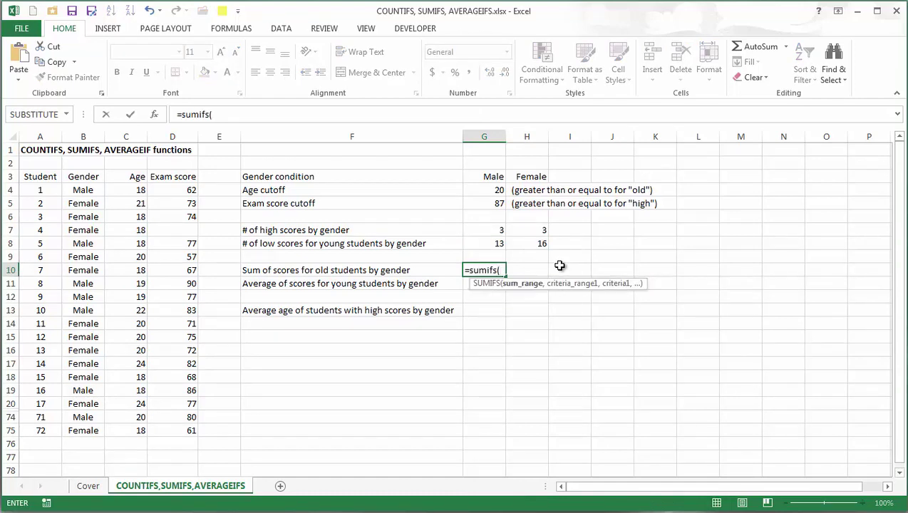
left_click(187, 190)
left_click(182, 429, "shift")
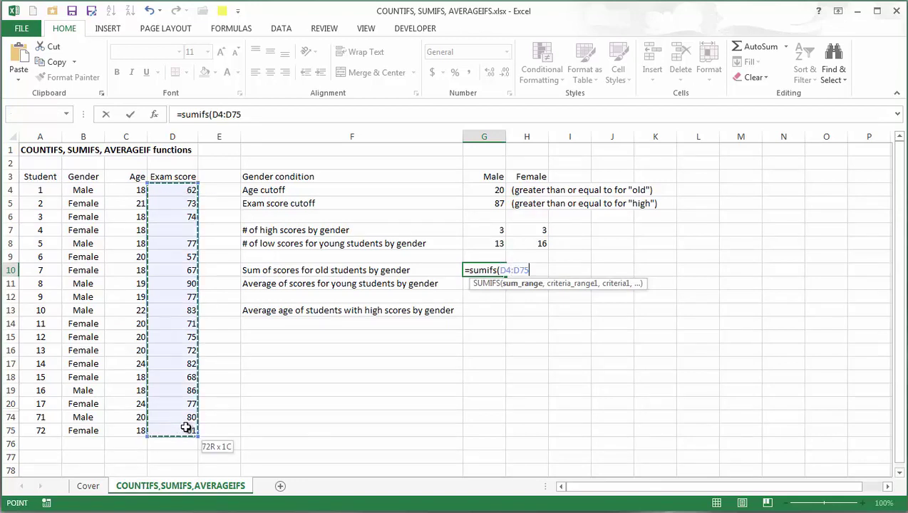
key("F4")
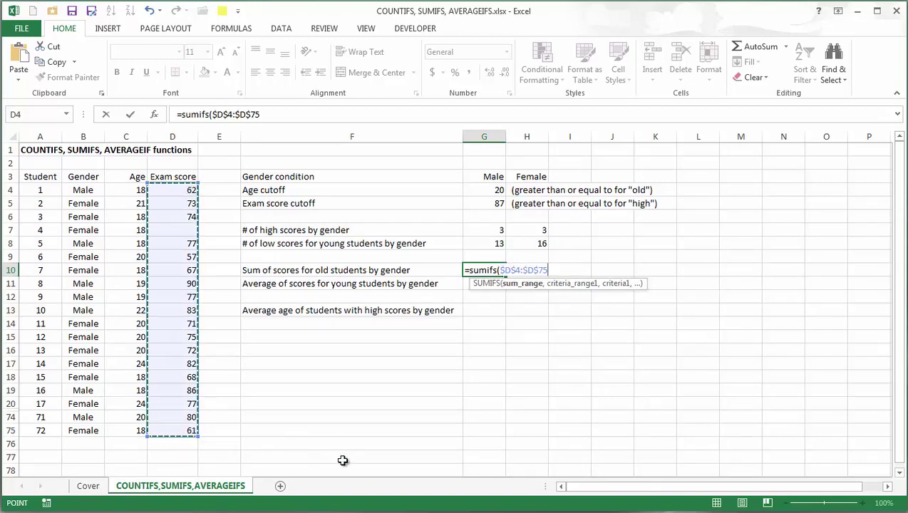
type(",")
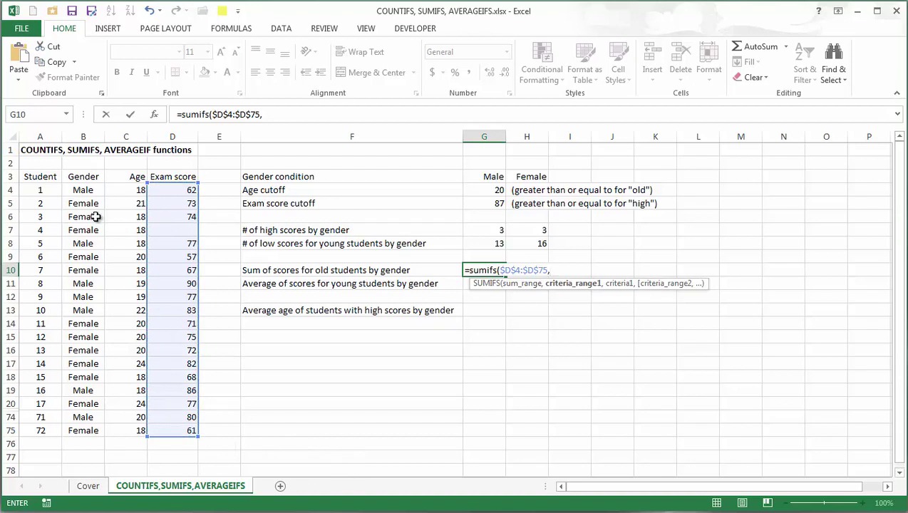
Step: Add the gender range $B$4:$B$75 with criterion G3 to the G10 SUMIFS formula
left_click(82, 186)
left_click(76, 429, "shift")
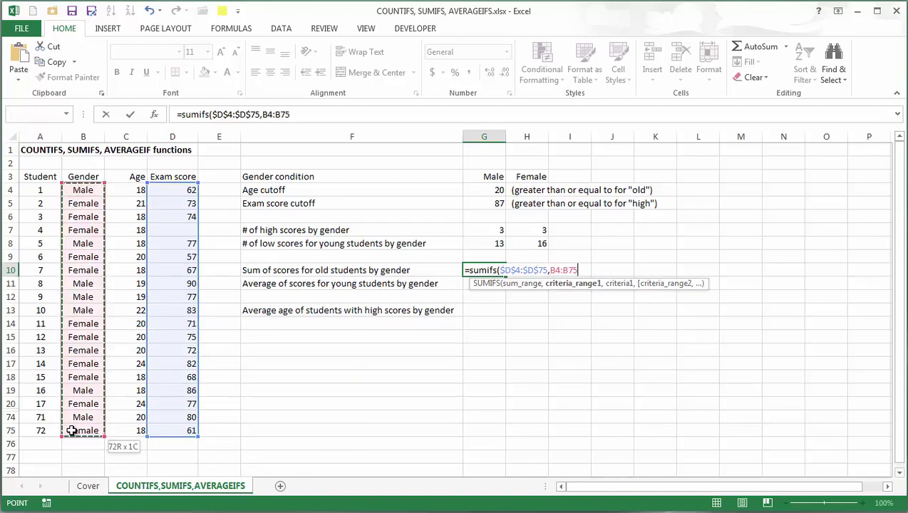
key("F4")
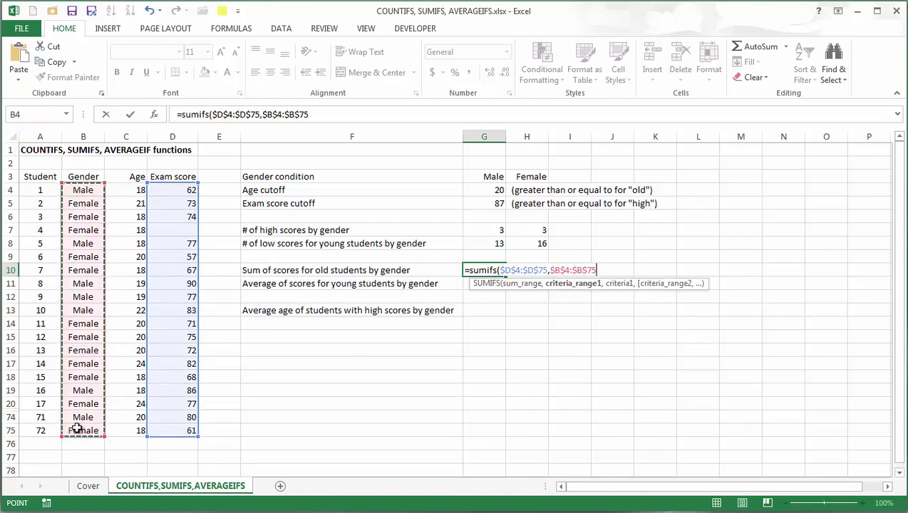
type(",")
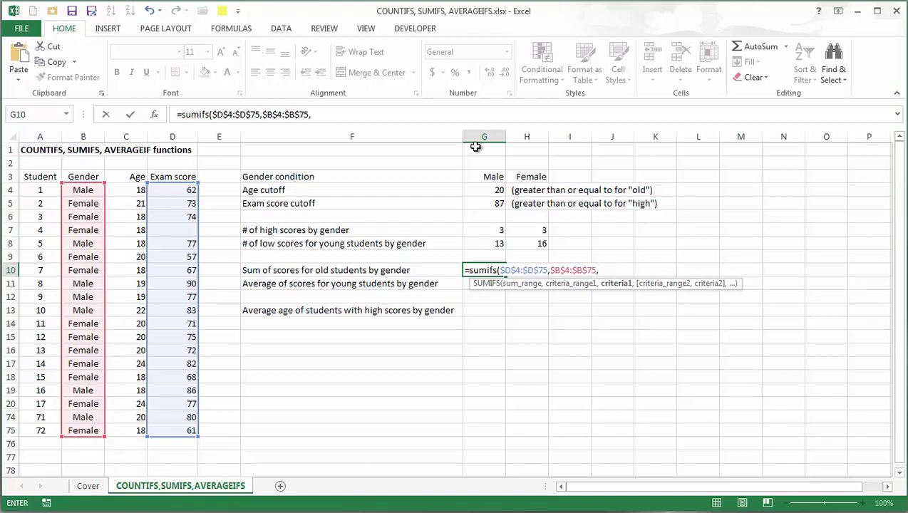
left_click(493, 179)
type(",")
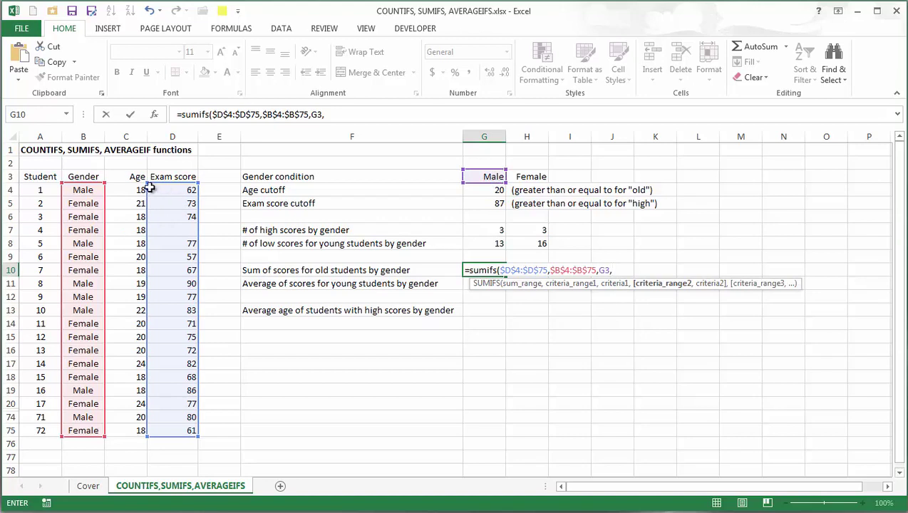
Step: Add the age range $C$4:$C$75 with the criterion ">="&$G$4, then close and enter the G10 formula
left_click_drag(134, 189, 140, 426)
key("F4")
type(",\">")
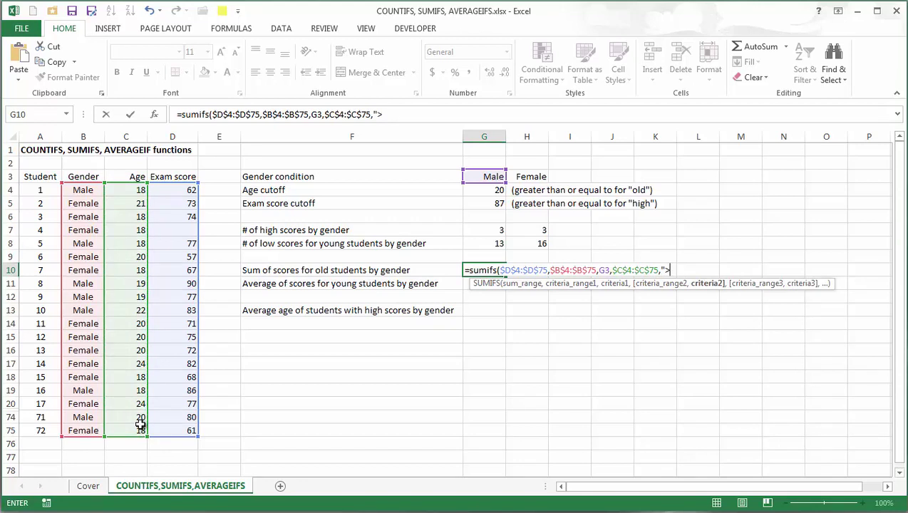
type("=\"&")
left_click(493, 189)
key("F4")
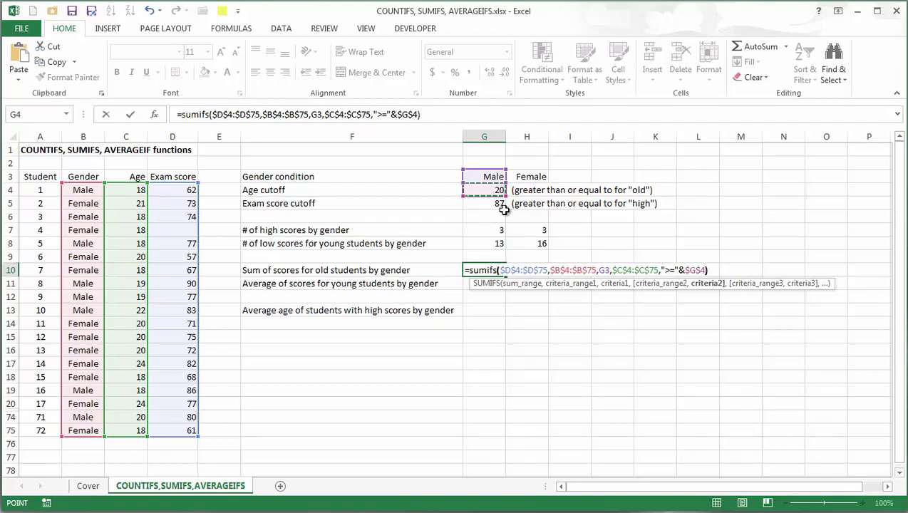
type(")")
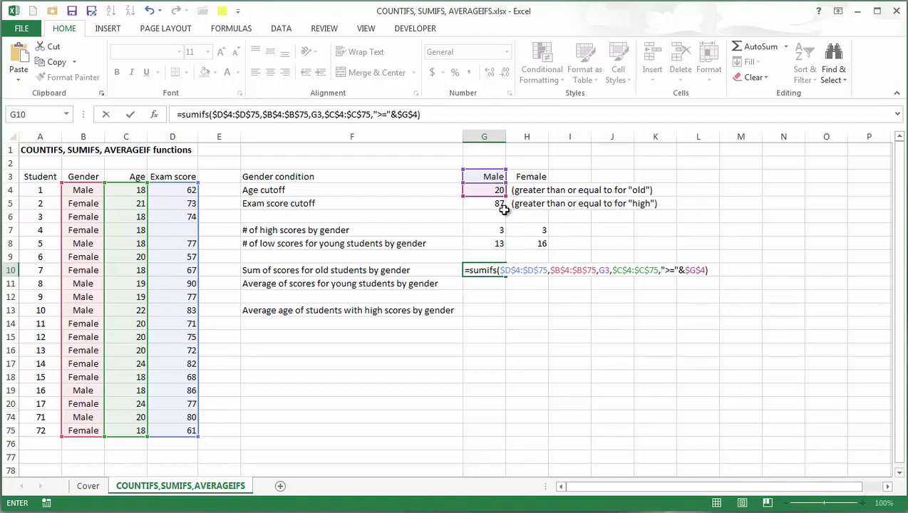
key("Return")
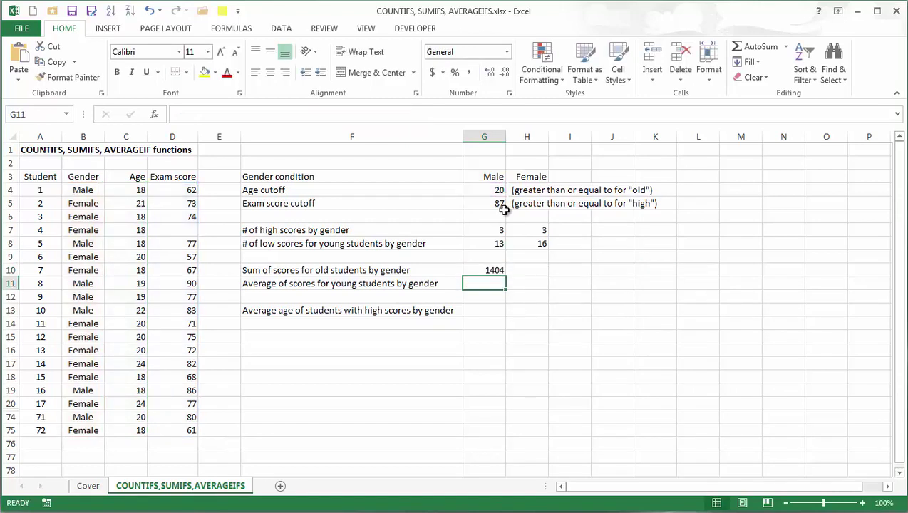
Step: Copy the G10 formula across to H10 to sum old female students' scores
left_click(496, 268)
left_click_drag(506, 276, 534, 273)
Step: Start an AVERAGEIFS formula in G11 with the exam scores $D$4:$D$75 as the average range
key("Down")
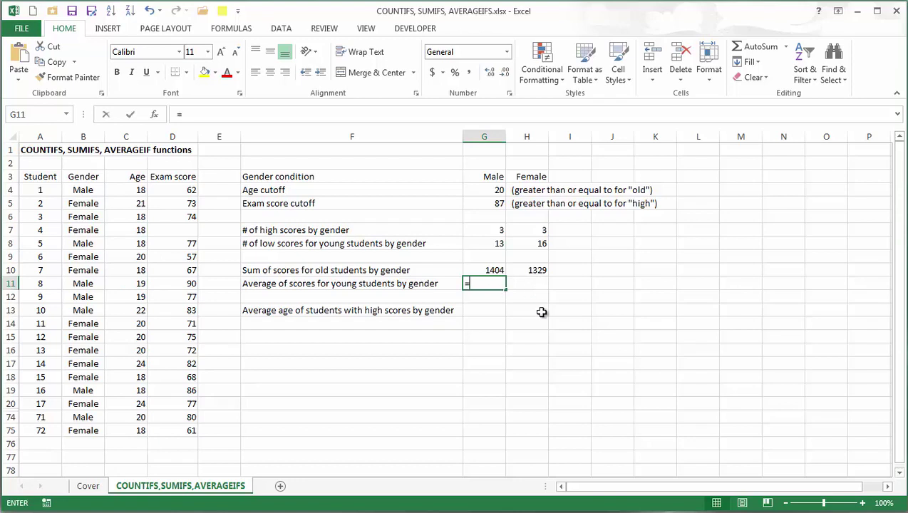
type("=average")
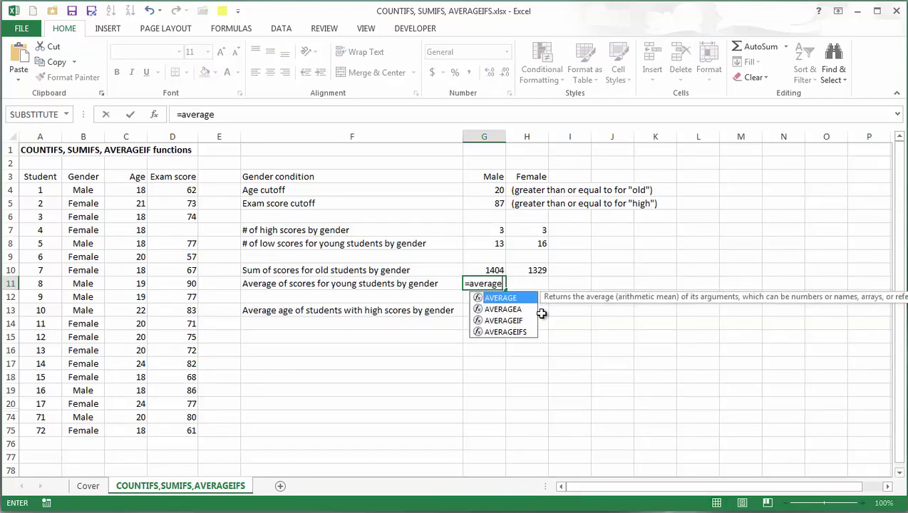
type("ifs(")
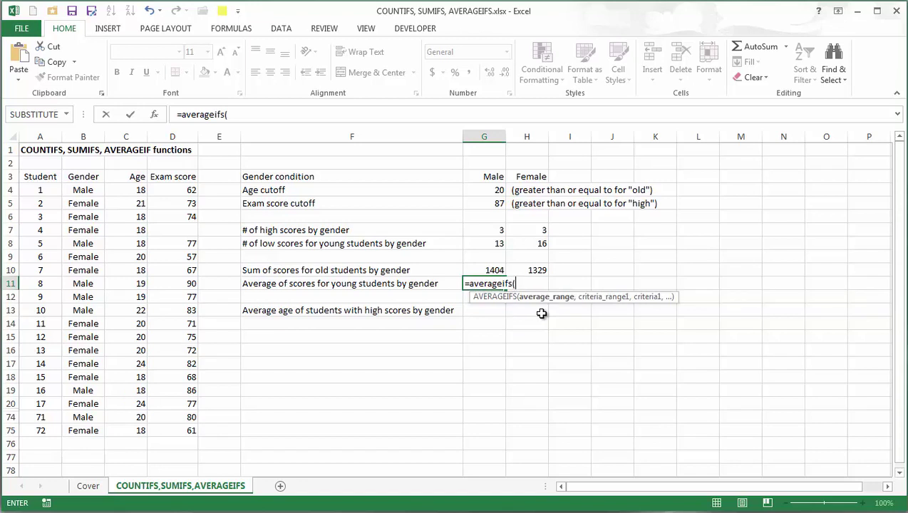
left_click(187, 189)
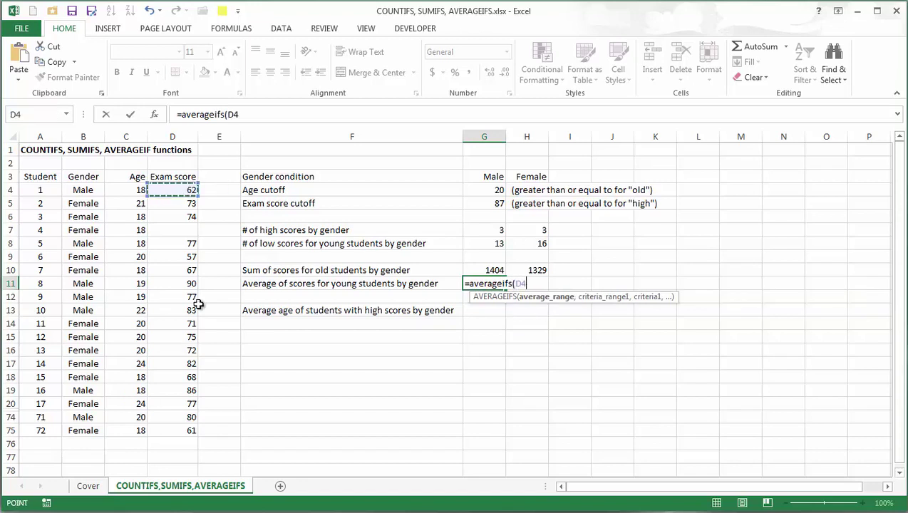
left_click(184, 430, "shift")
key("F4")
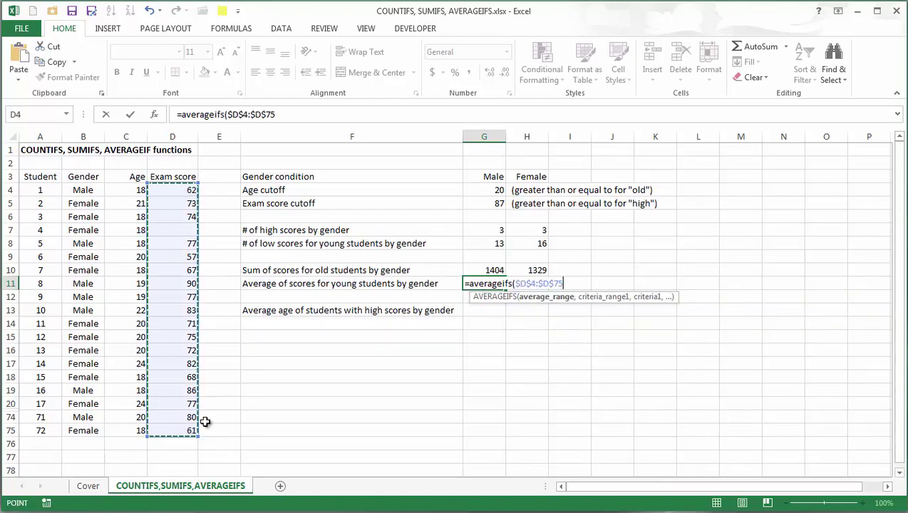
type(",")
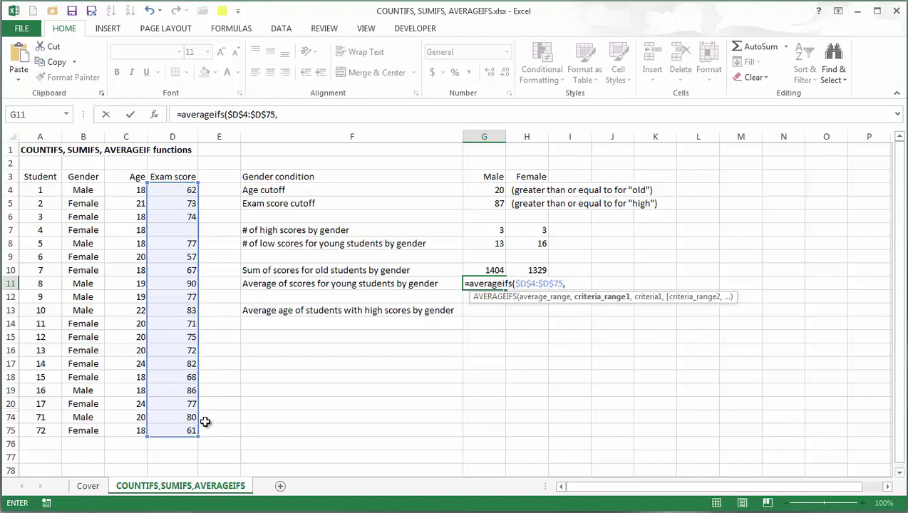
Step: Add the gender range $B$4:$B$75 with criterion G3 to the G11 AVERAGEIFS formula
left_click(77, 189)
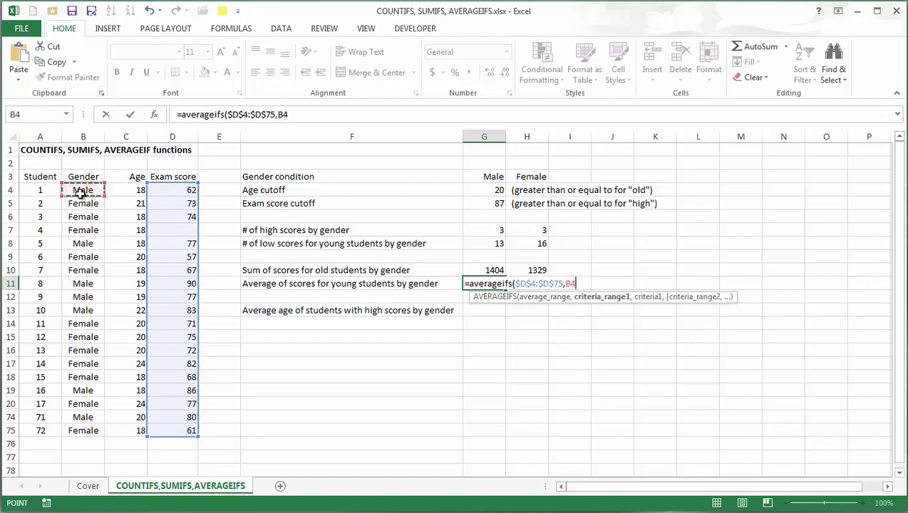
left_click(93, 430, "shift")
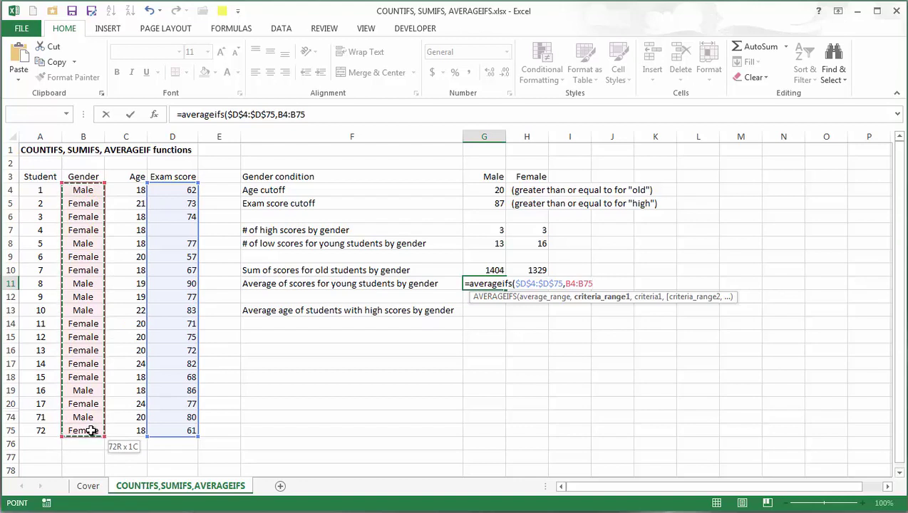
key("F4")
type(",")
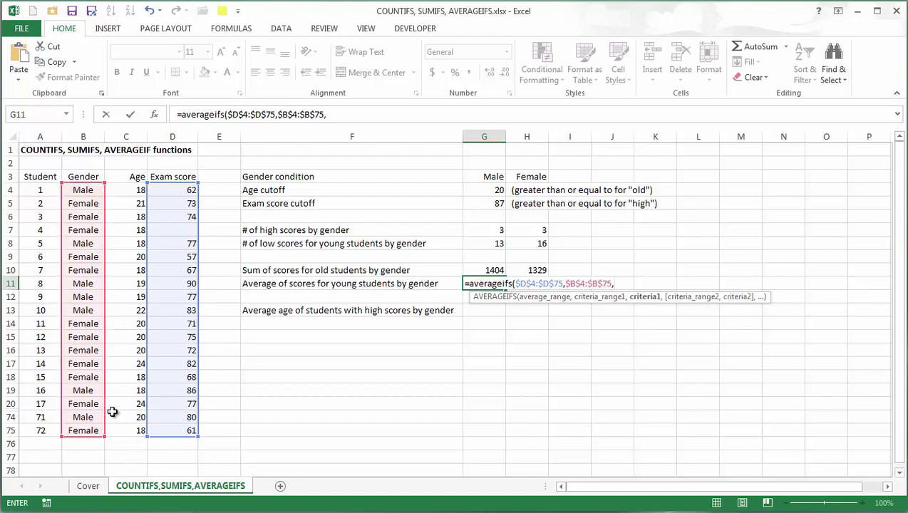
left_click(490, 176)
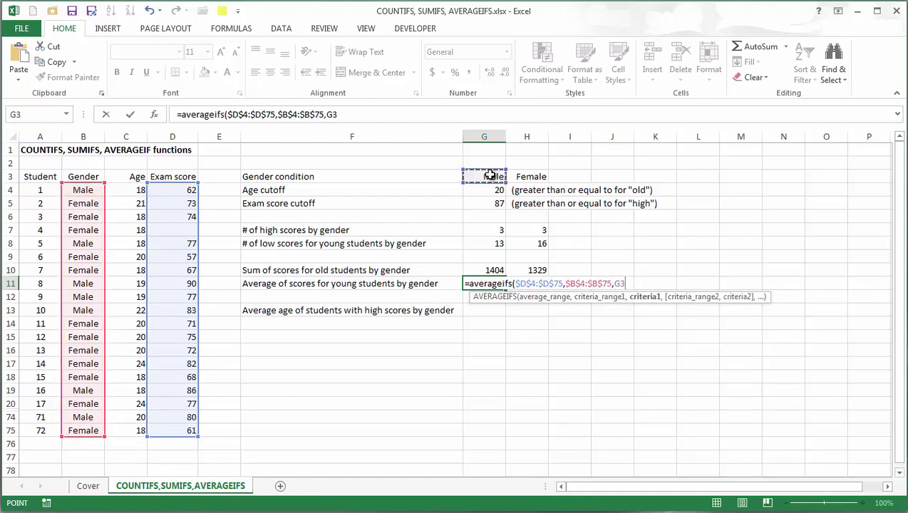
type(",")
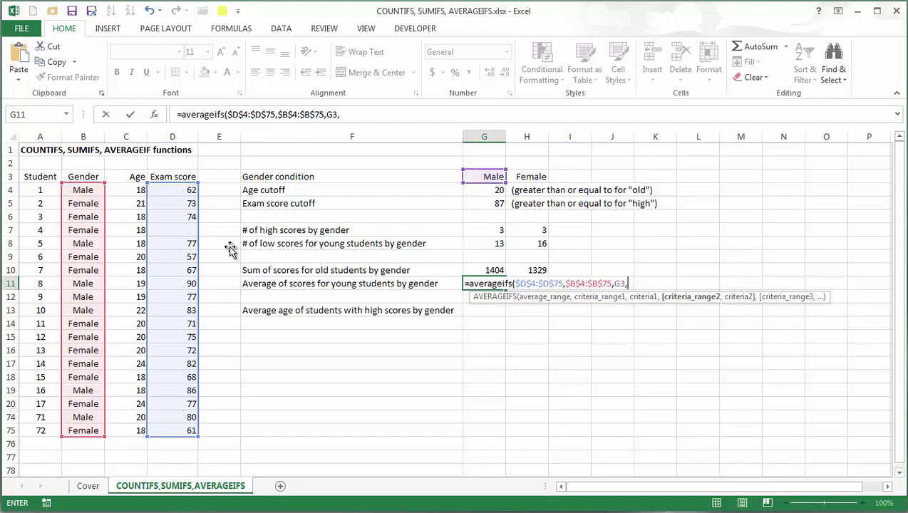
Step: Add the age range $C$4:$C$75 with the criterion "<"&$G$4, then close and enter the G11 formula
left_click(134, 189)
left_click(133, 428, "shift")
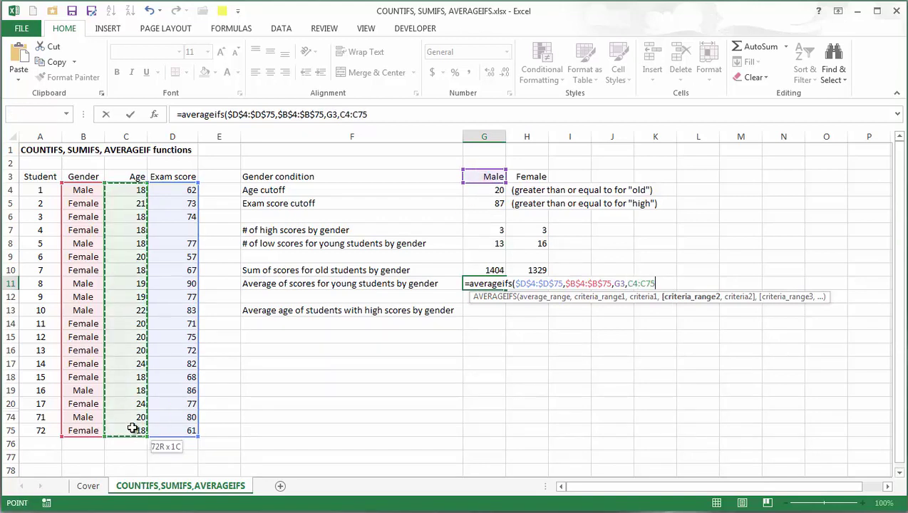
key("F4")
type(",\"<\"&")
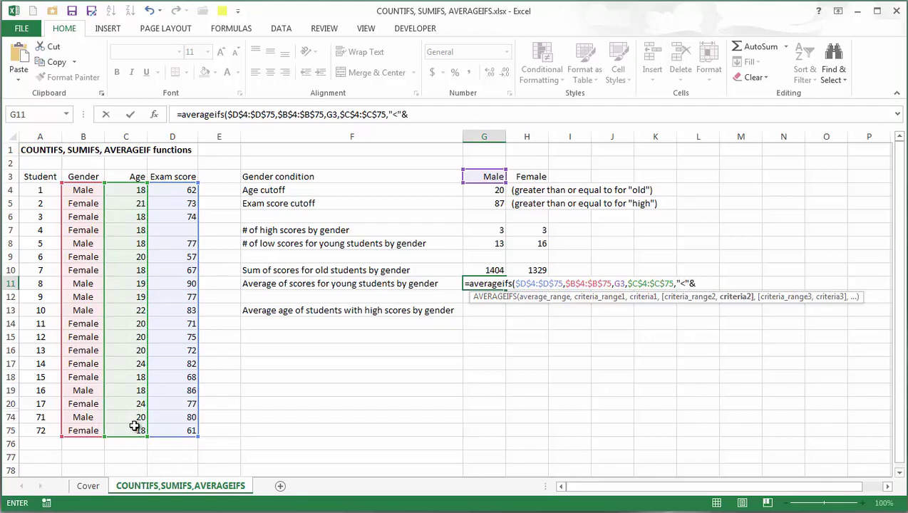
left_click(498, 191)
key("F4")
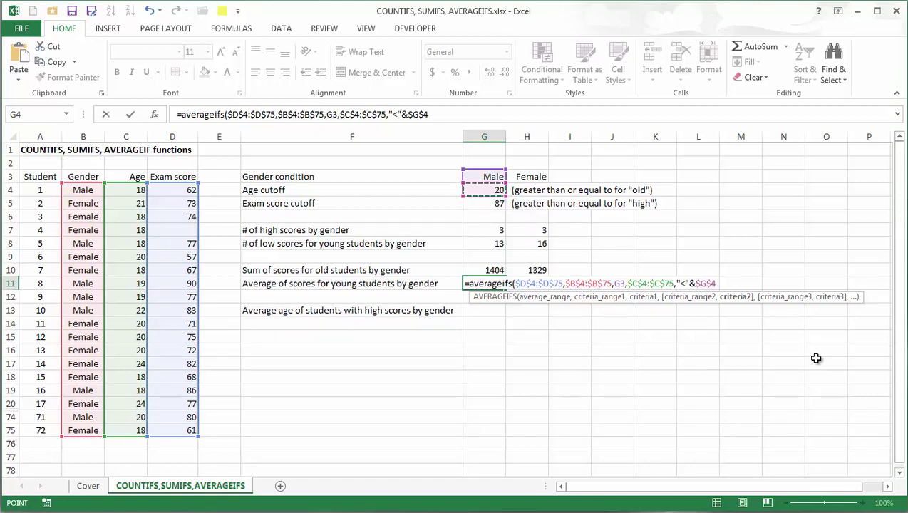
type(")")
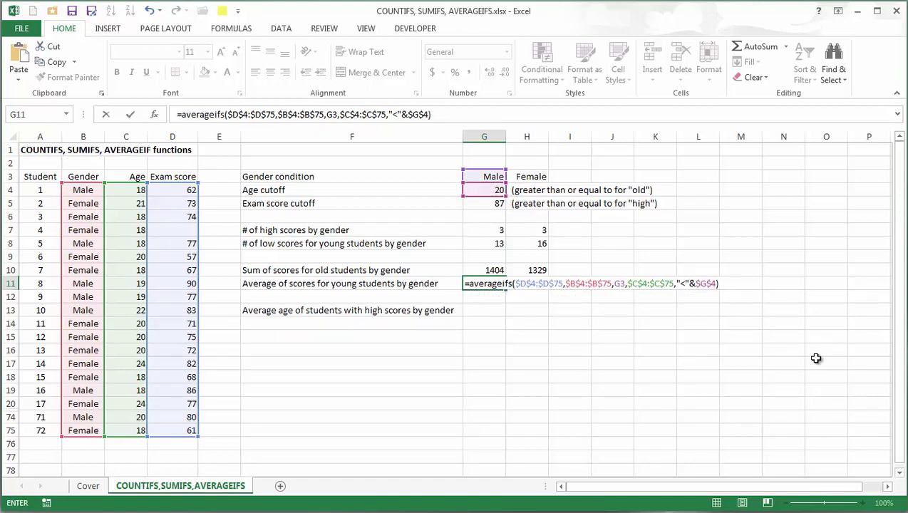
key("Return")
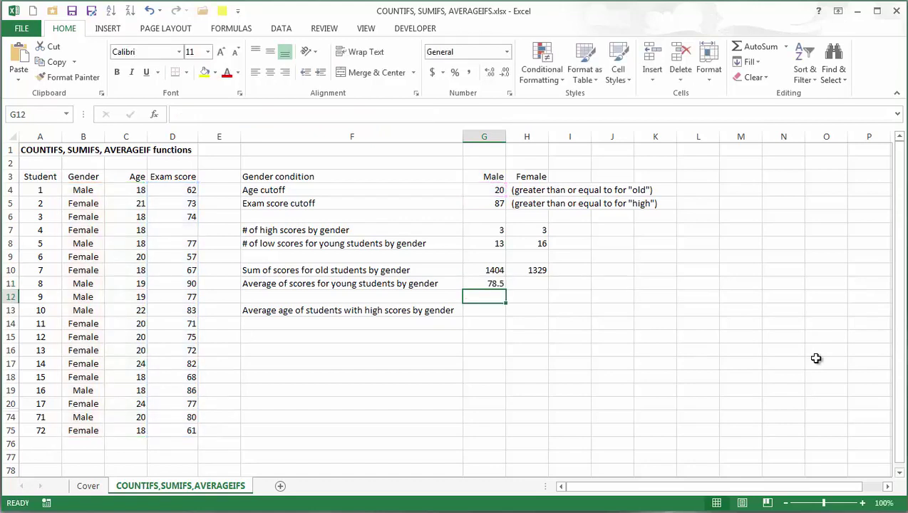
Step: Copy the G11 formula across to H11 to average young female students' scores
left_click(501, 284)
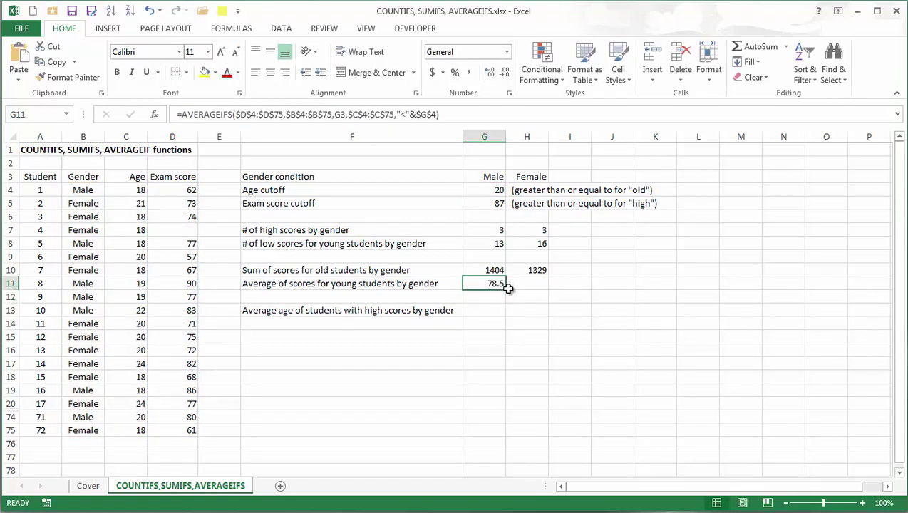
left_click_drag(505, 289, 545, 287)
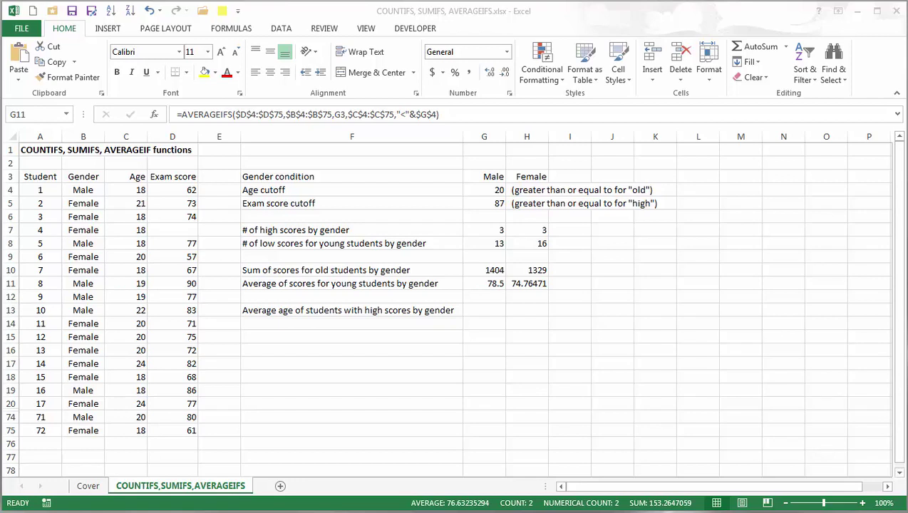
Step: Start an AVERAGEIFS formula in G13 with the student ages $C$4:$C$75 as the average range
left_click(495, 309)
type("=a")
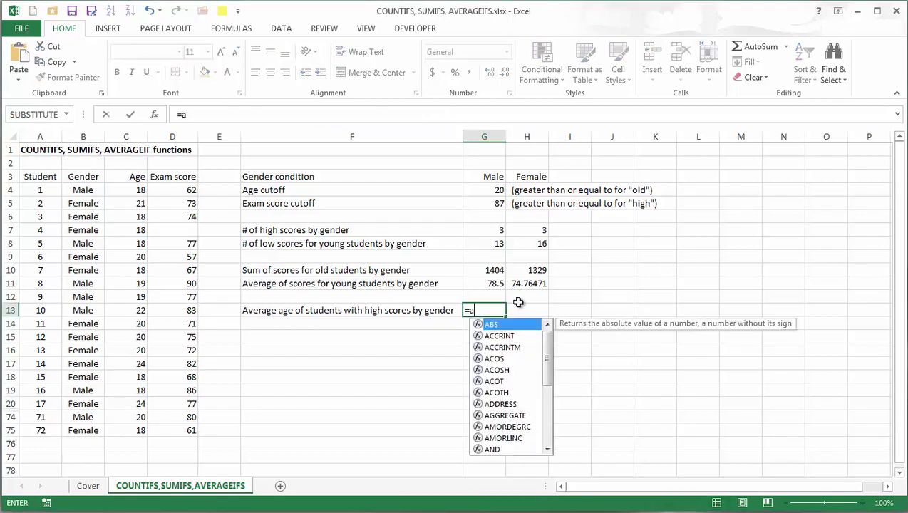
type("verageif")
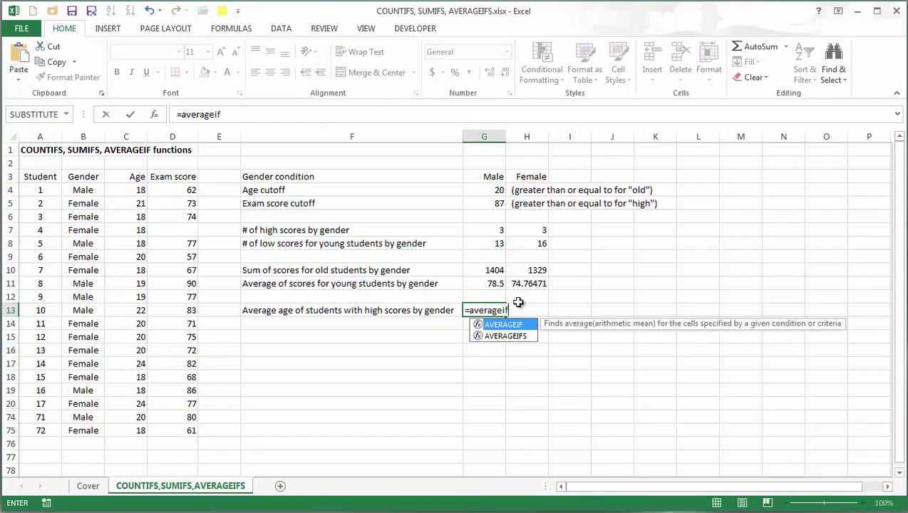
type("s(")
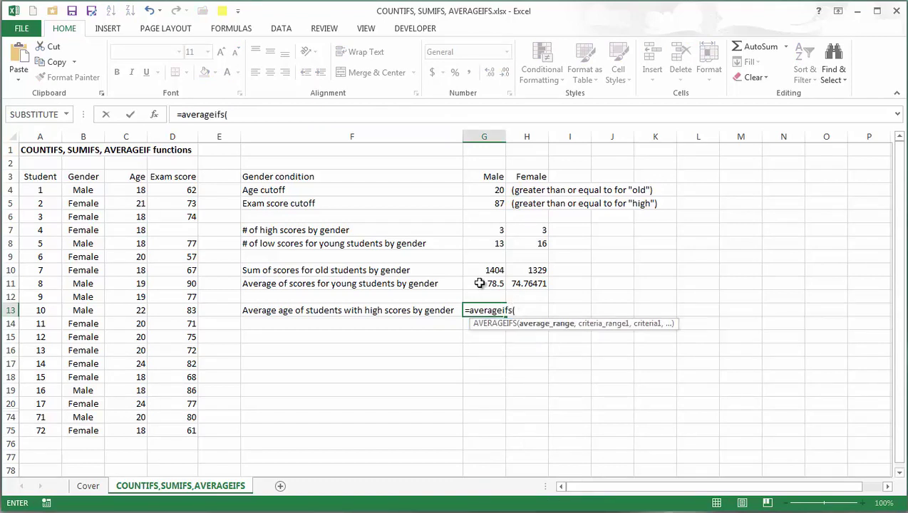
left_click(128, 188)
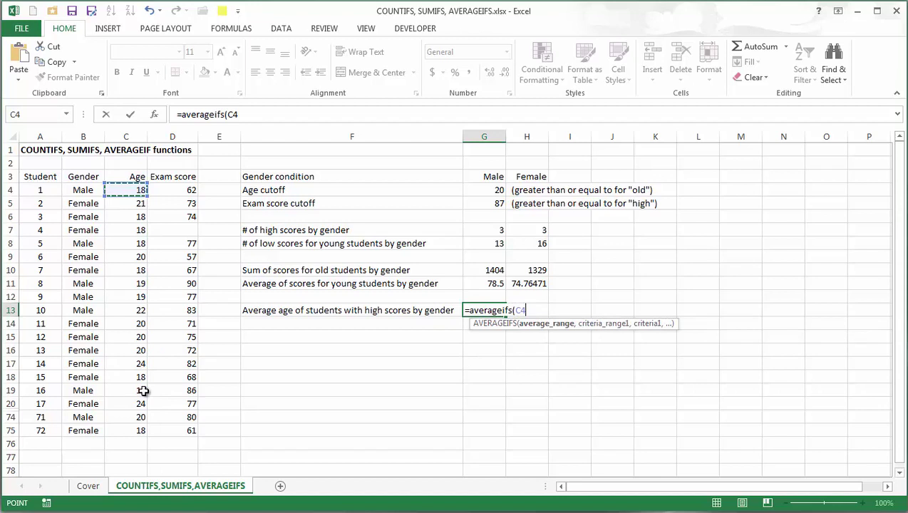
left_click(133, 426, "shift")
key("F4")
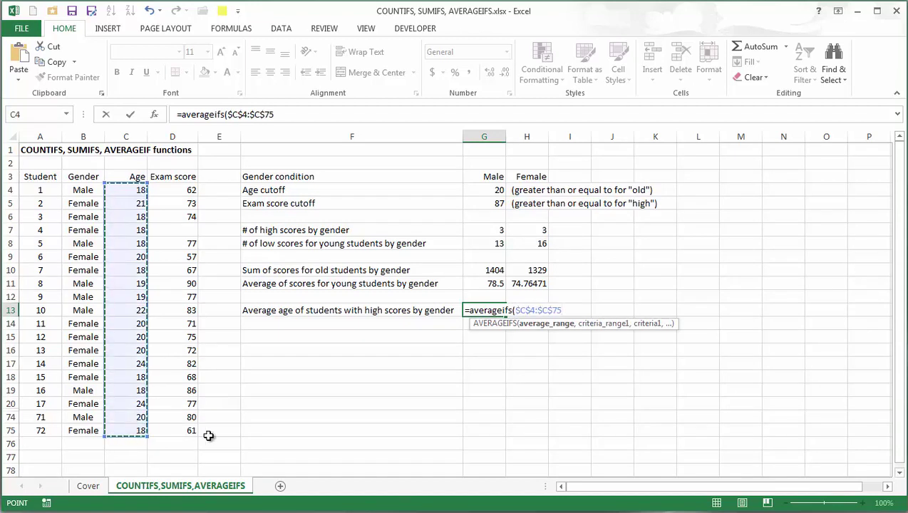
Step: Add the gender range $B$4:$B$75 with criterion G3 to the G13 AVERAGEIFS formula
type(",")
left_click(70, 189)
left_click(76, 427, "shift")
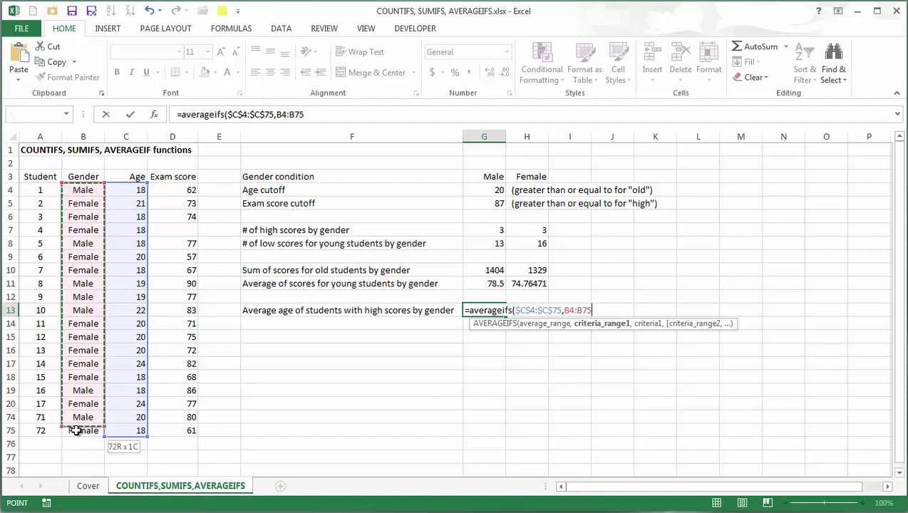
key("F4")
type(",")
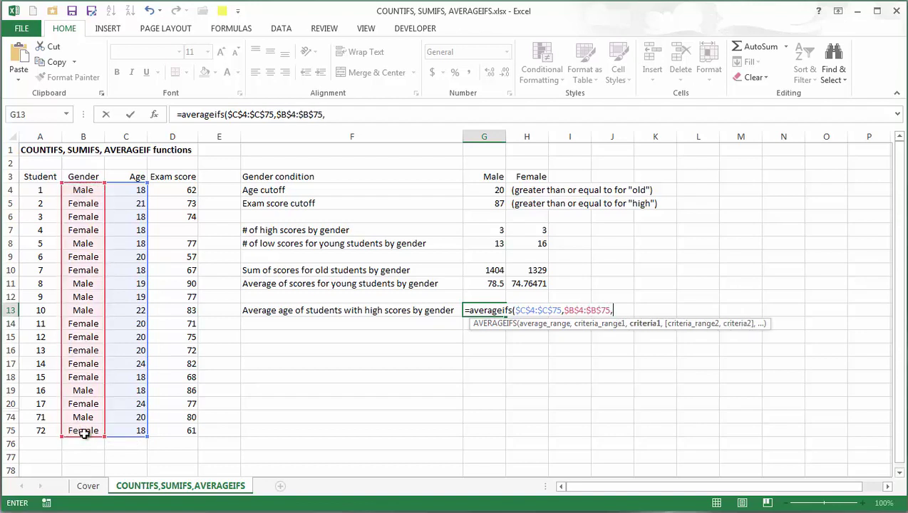
left_click(493, 178)
type(",")
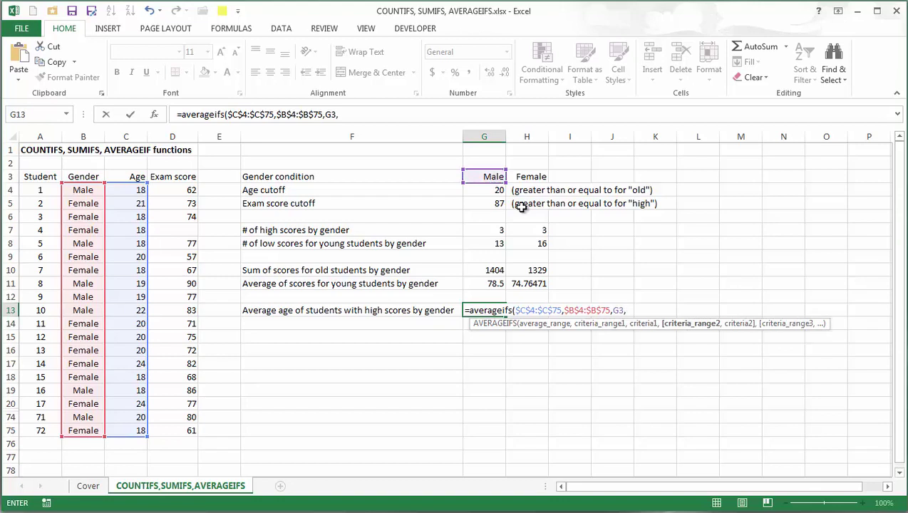
Step: Add the exam score range $D$4:$D$75 with the criterion ">="&$G$5, then close and enter the G13 formula
left_click(183, 191)
left_click(185, 426, "shift")
key("F4")
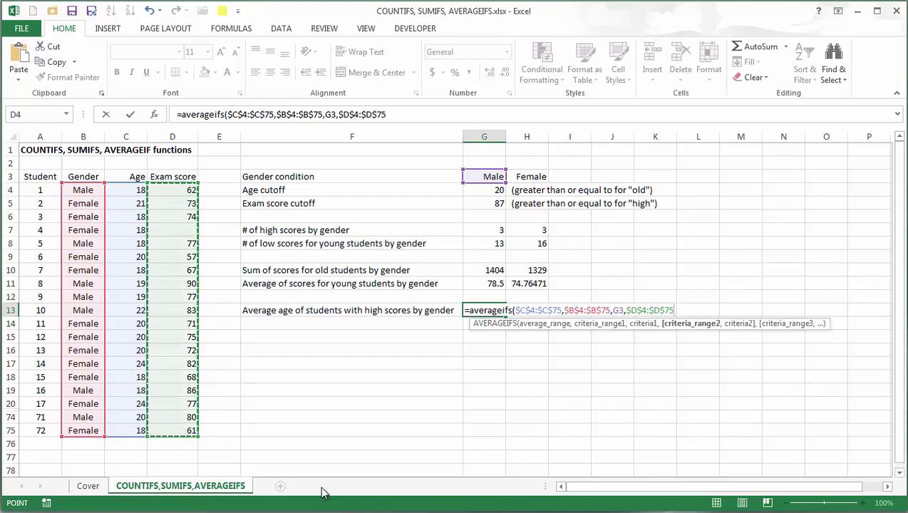
type(",\">=\"&")
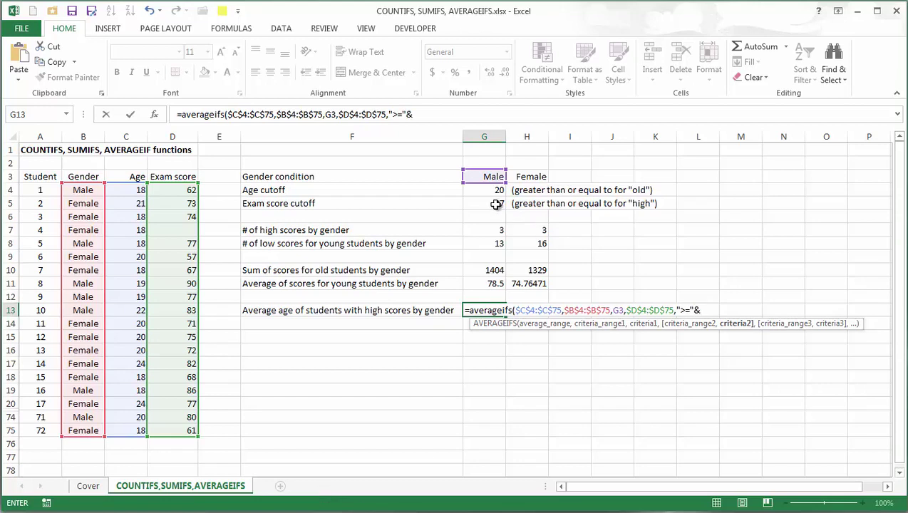
left_click(499, 203)
key("F4")
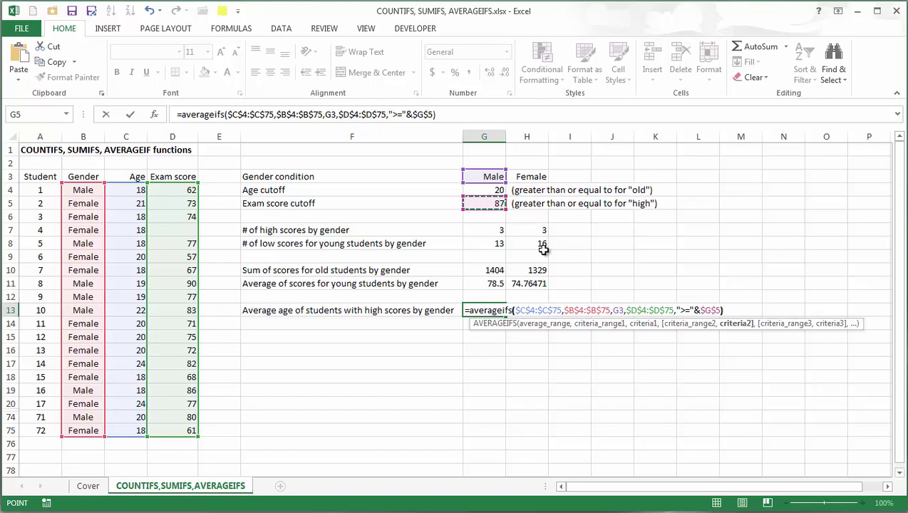
type(")")
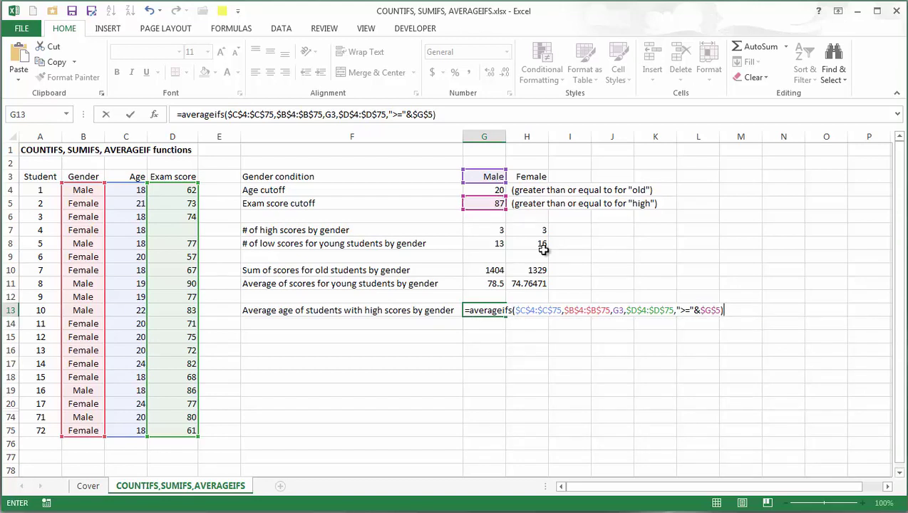
key("Return")
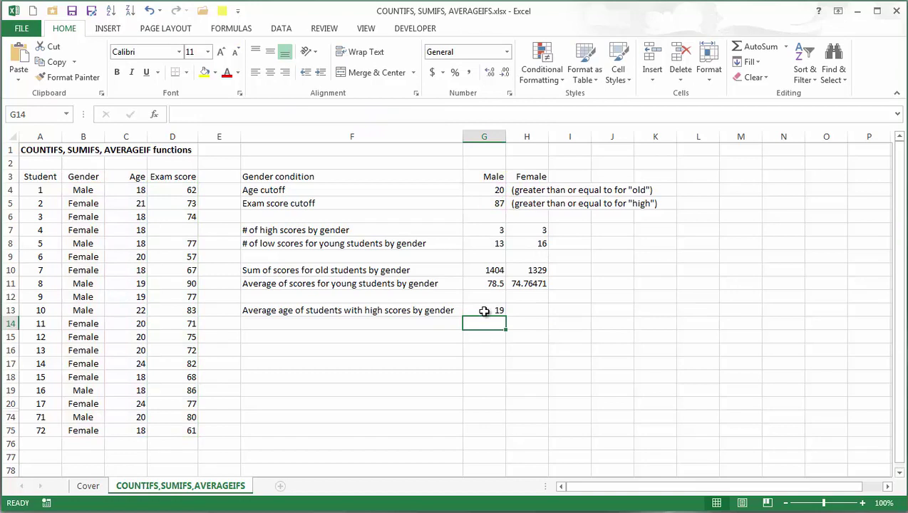
Step: Copy the G13 formula across to H13 to average the ages of high-scoring female students
left_click(477, 311)
left_click_drag(505, 317, 536, 314)
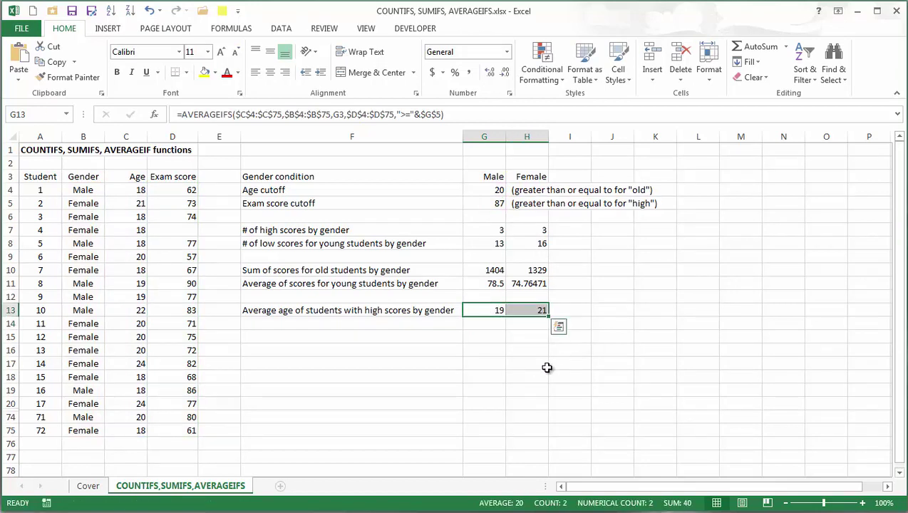